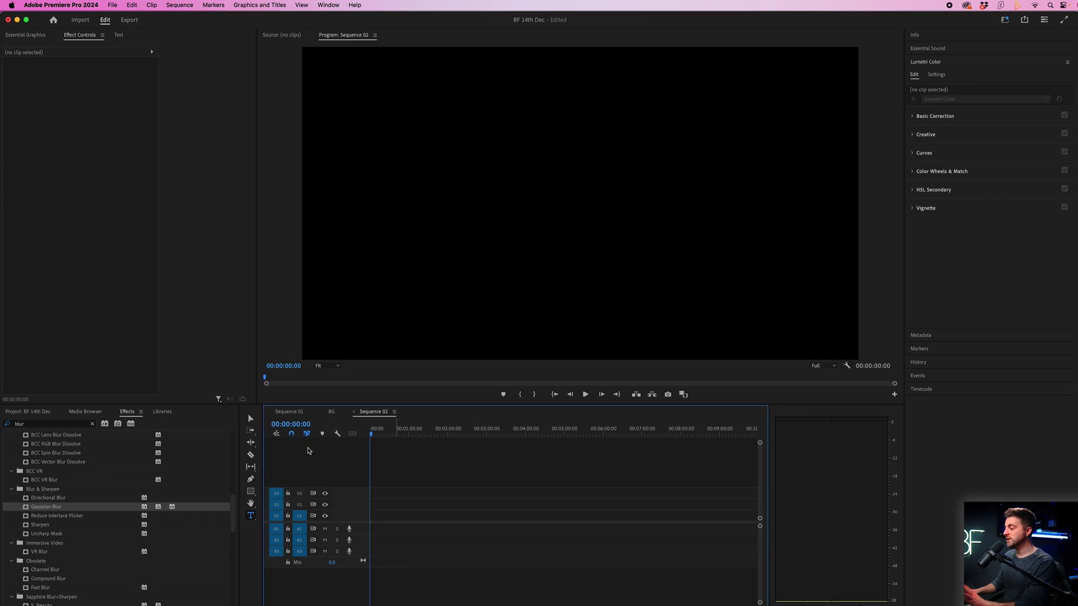
# - Draw a diagonal and then a horizontal test line with the Pen, undoing each
pyautogui.click(251, 420)
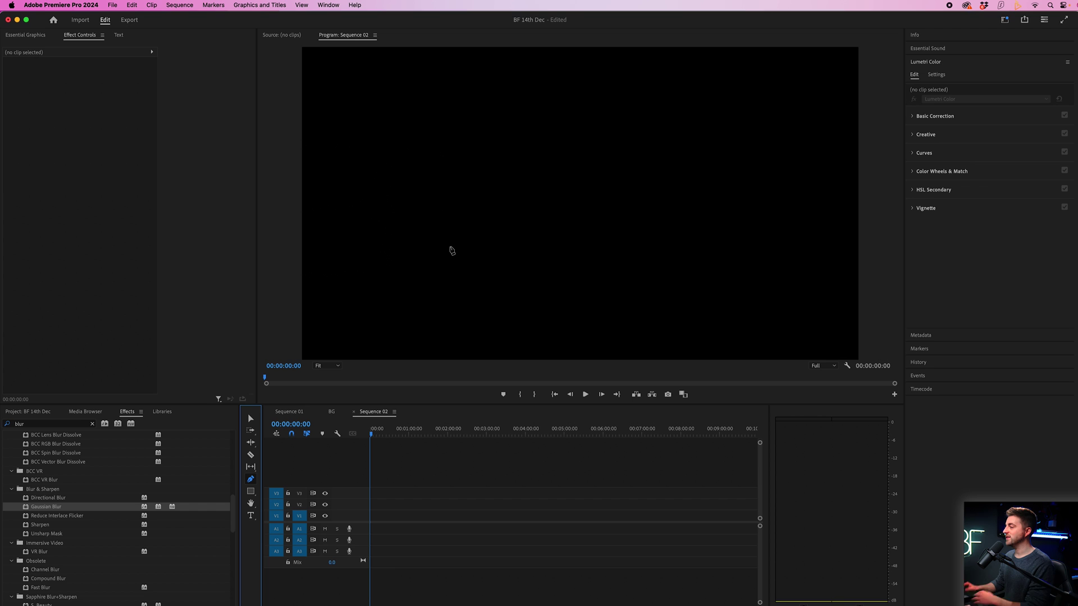
pyautogui.click(417, 300)
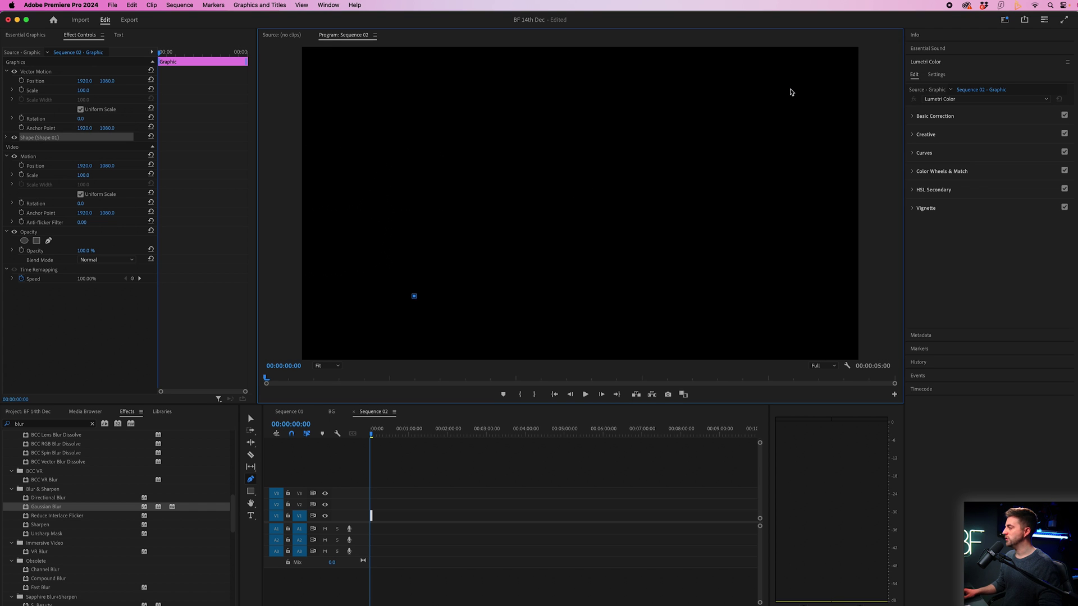
pyautogui.click(790, 90)
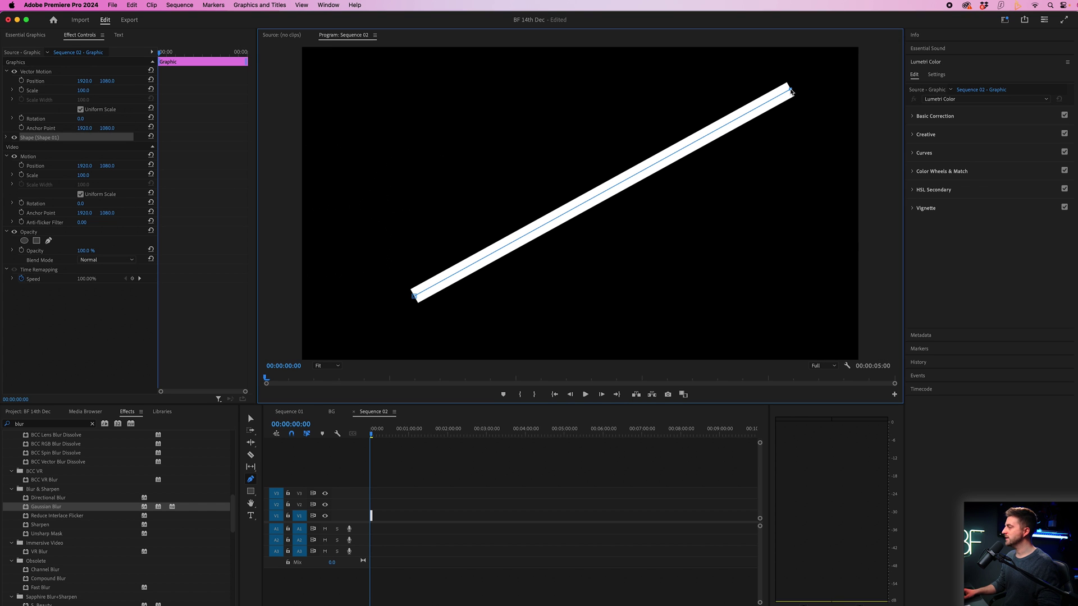
pyautogui.press('super+z')
pyautogui.click(363, 215)
pyautogui.click(746, 208)
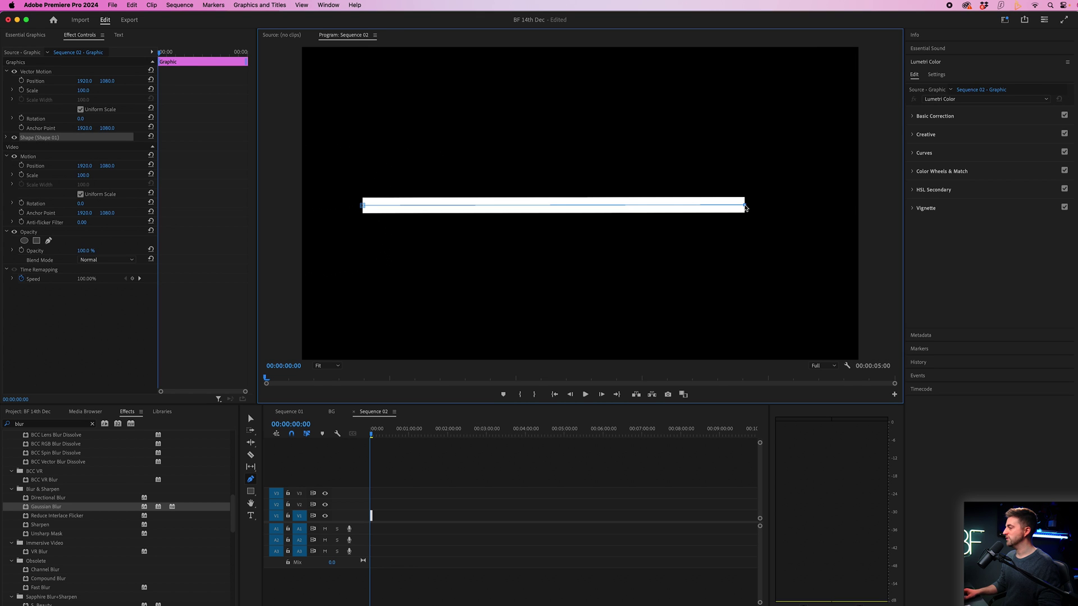
pyautogui.press('super+z')
pyautogui.press('super+z')
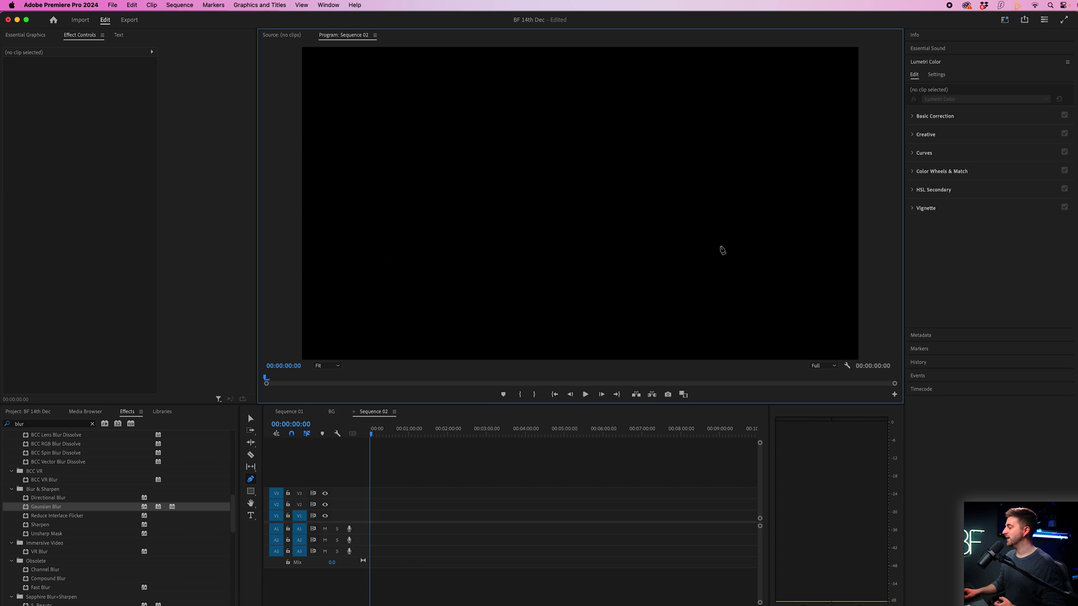
# - Turn on Safe Margins and draw the white line between the left and right safe-margin edges
pyautogui.click(847, 366)
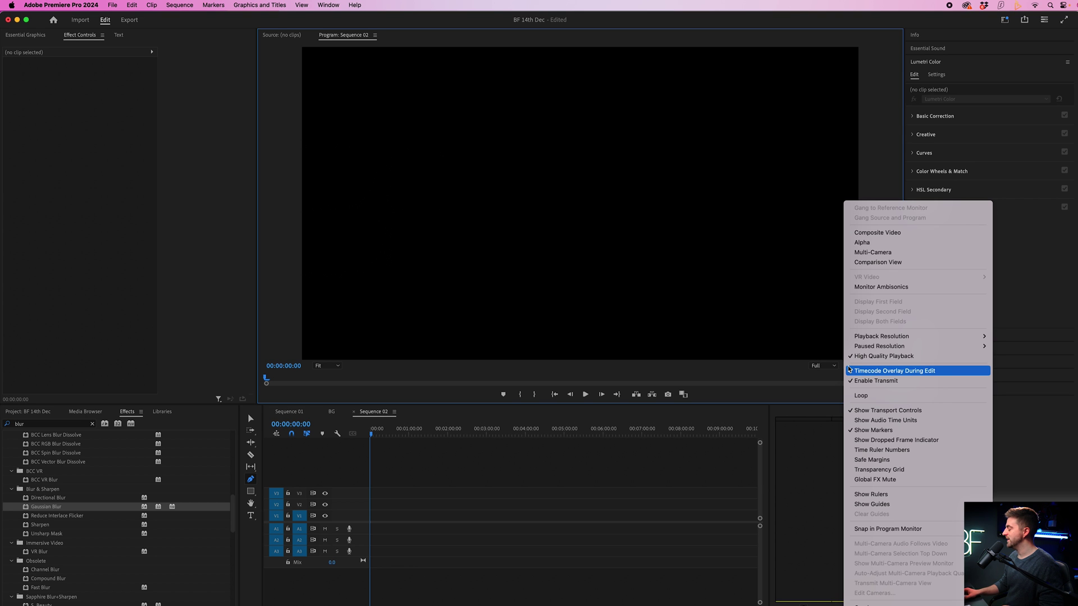
pyautogui.click(889, 462)
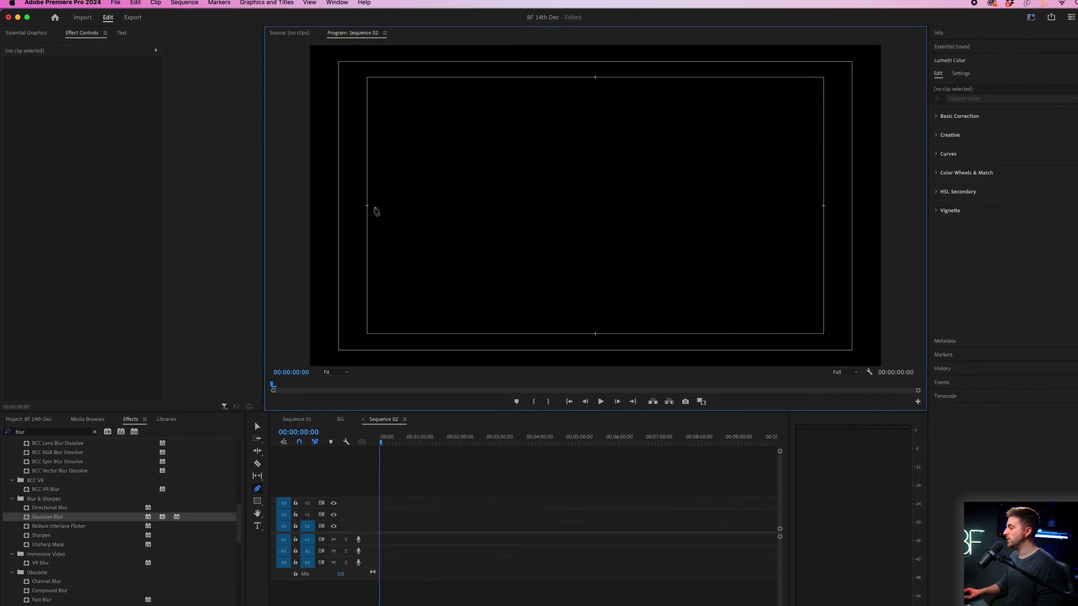
pyautogui.click(371, 208)
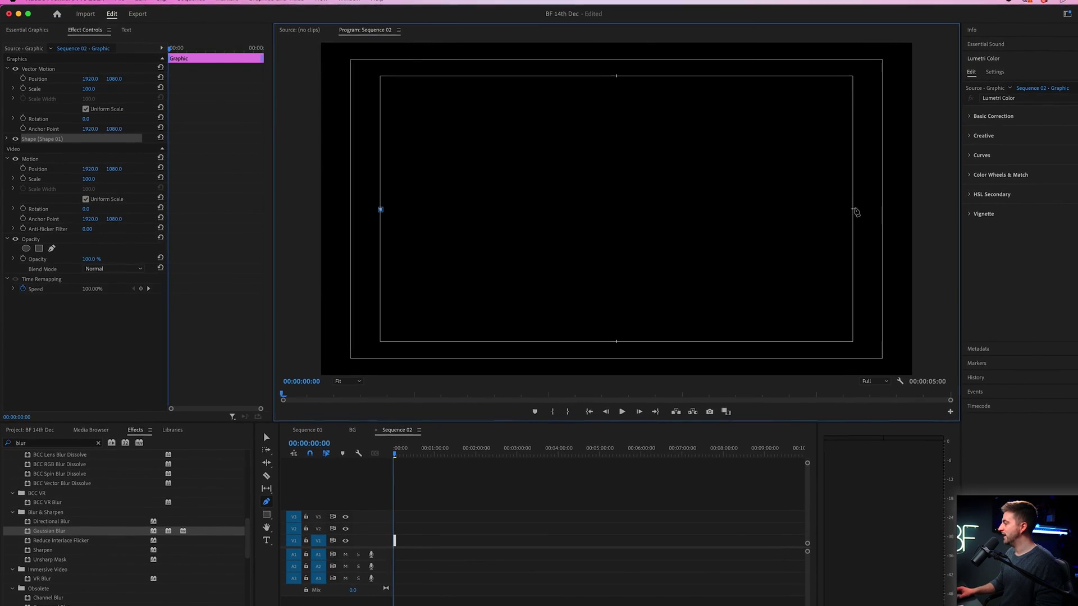
pyautogui.click(861, 214)
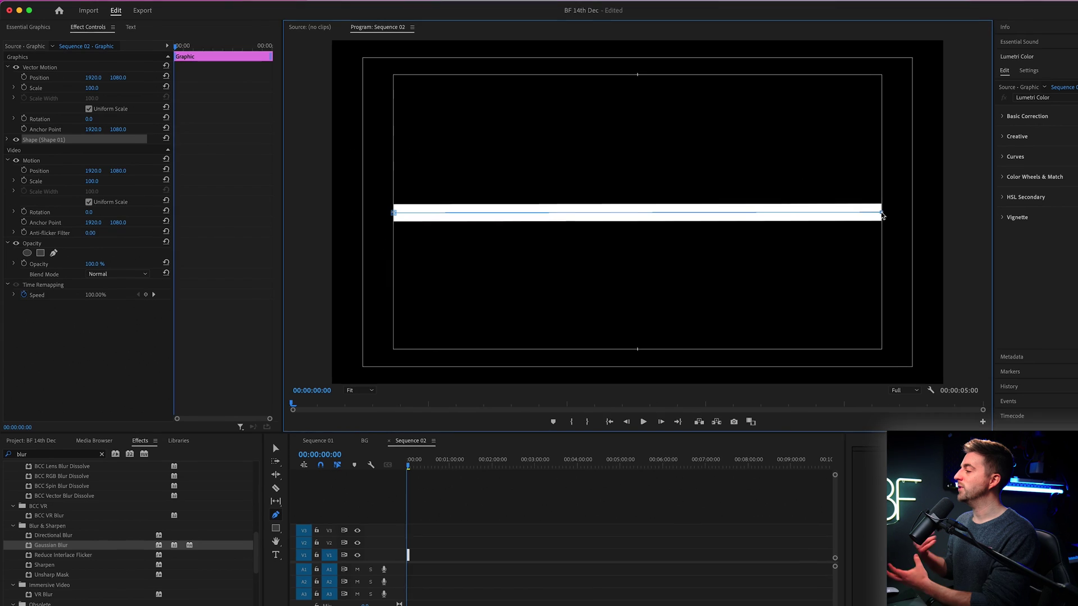
pyautogui.press('super+z')
pyautogui.press('super+z')
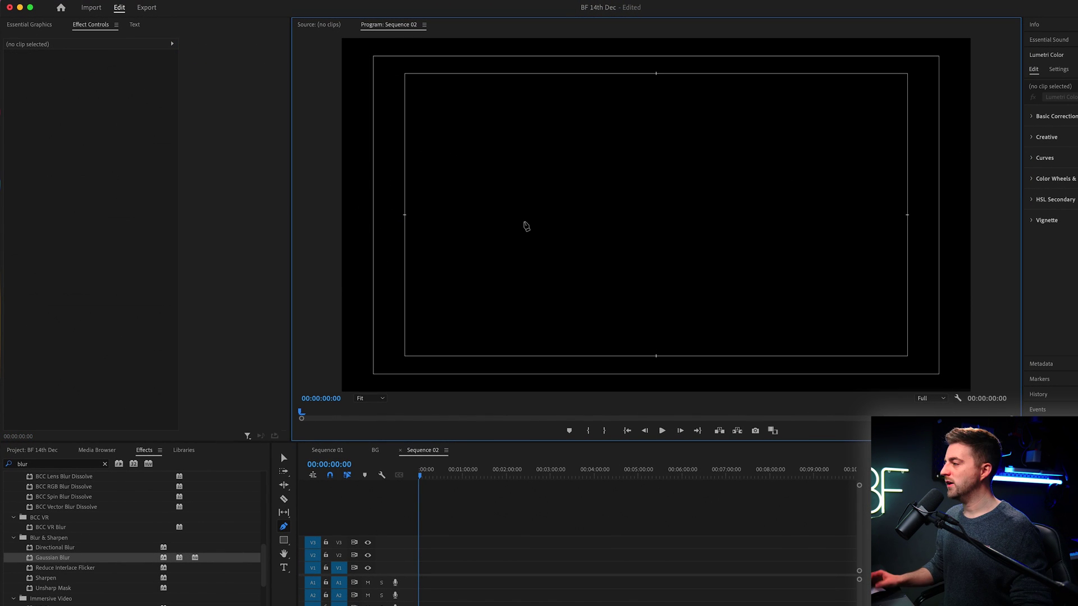
pyautogui.click(444, 219)
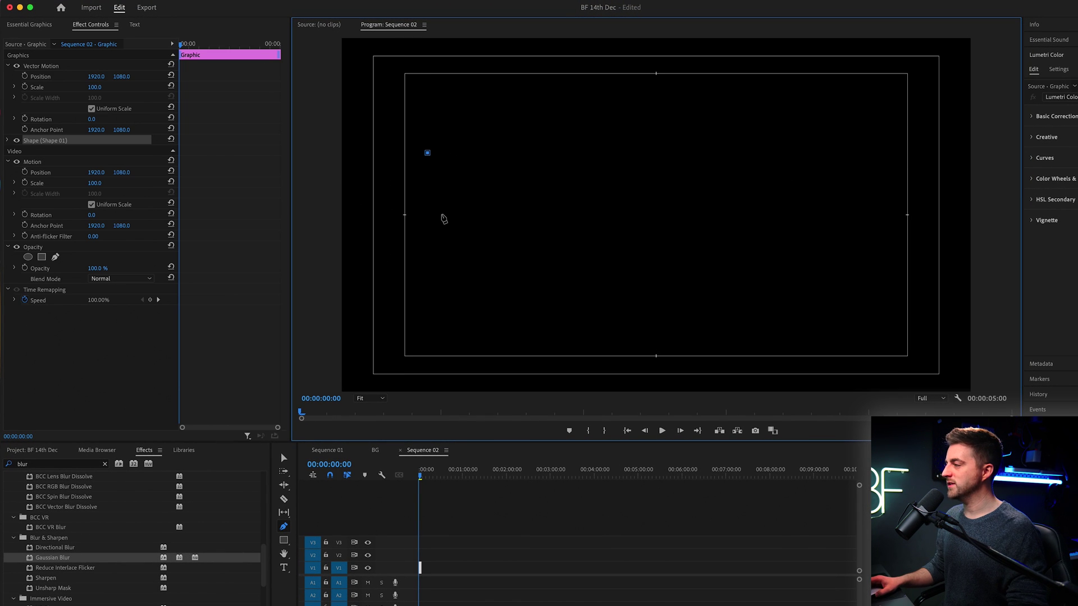
pyautogui.click(871, 153)
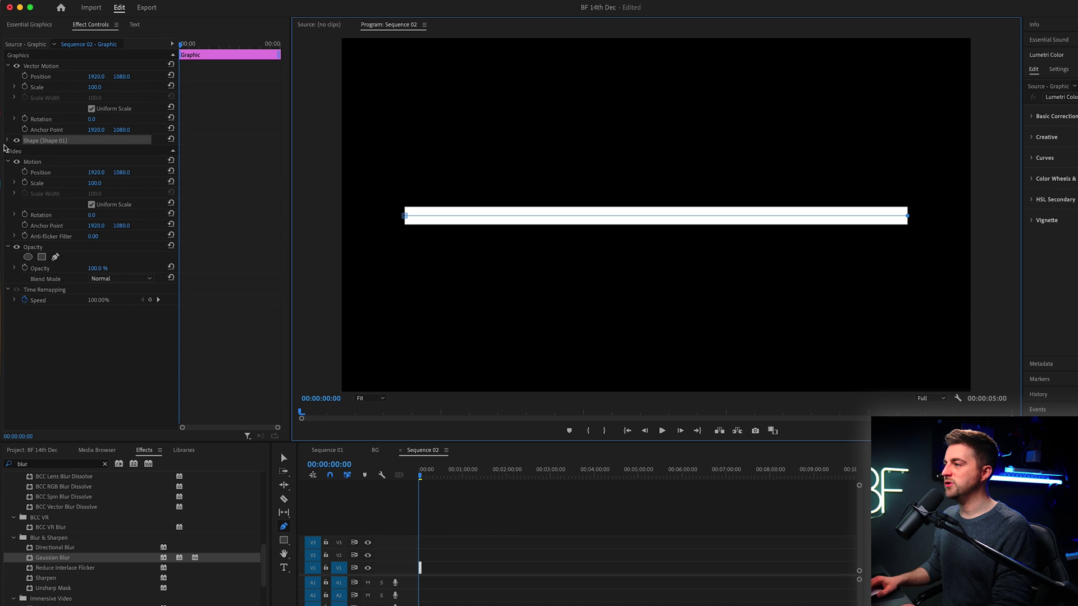
# - In the shape's Appearance, toggle Stroke off and on, then reduce stroke width to 29
pyautogui.click(8, 141)
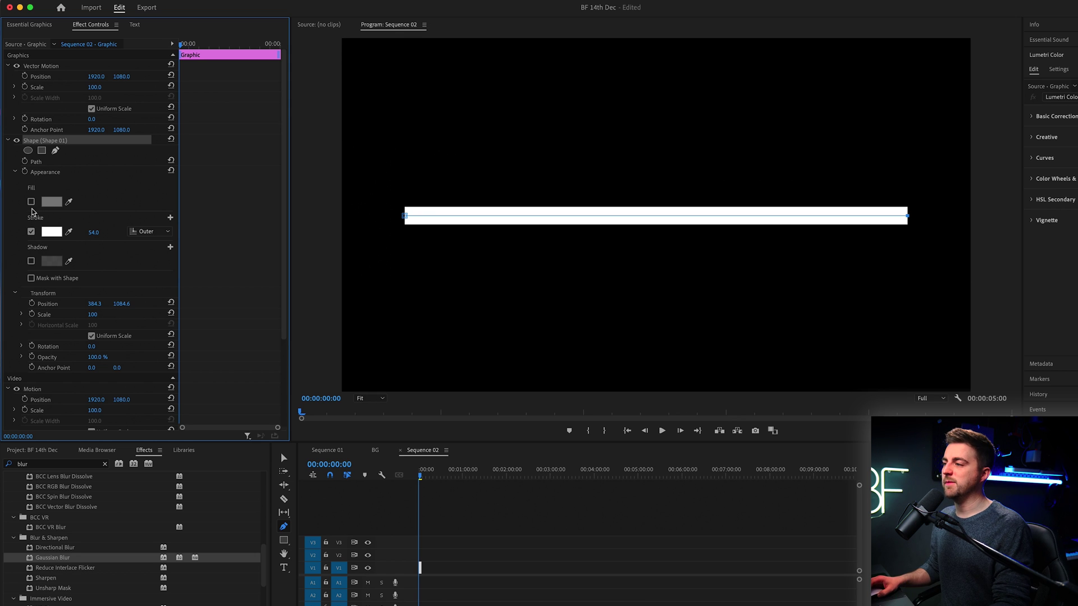
pyautogui.click(32, 232)
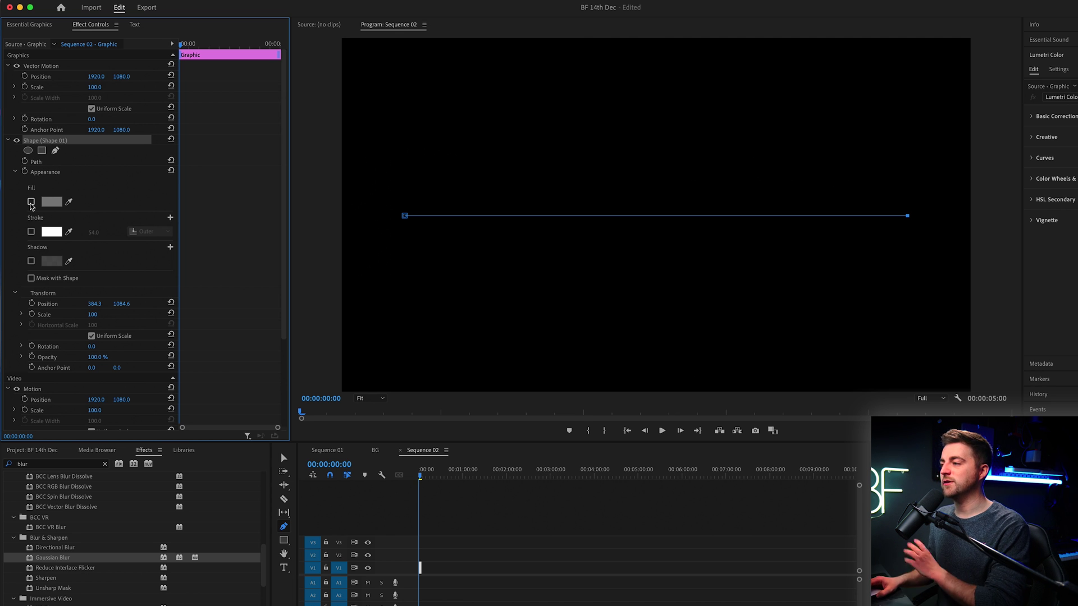
pyautogui.click(31, 231)
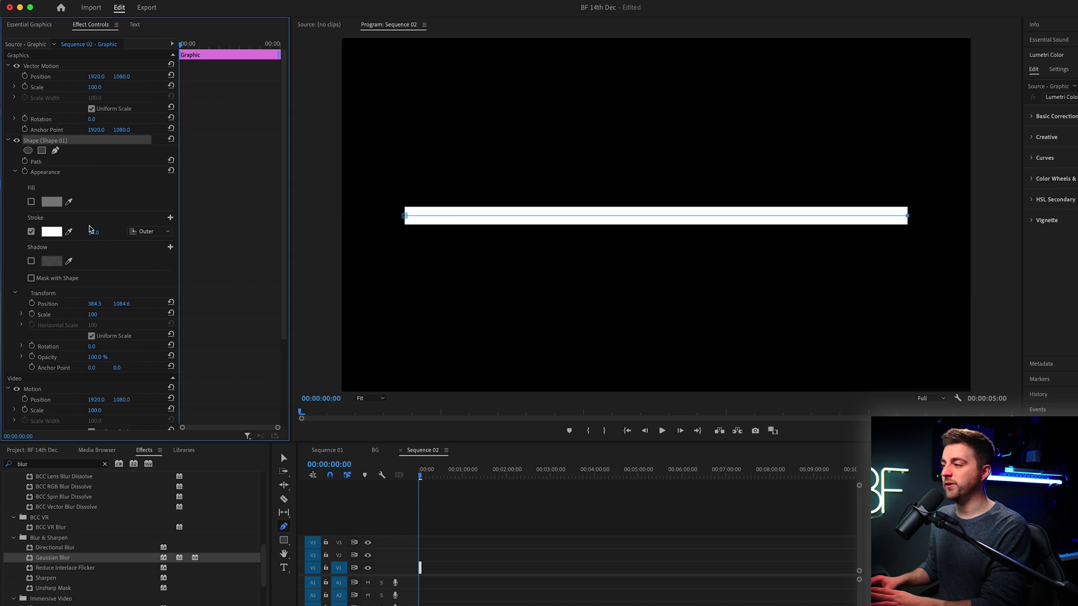
pyautogui.moveTo(91, 233); pyautogui.dragTo(82, 233)
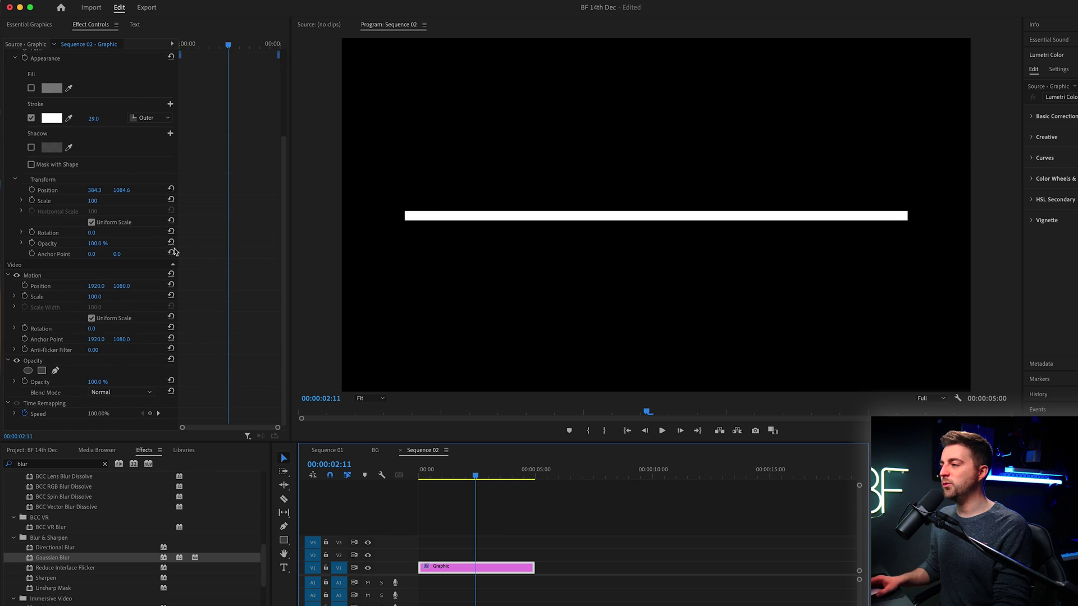
# - Draw a pen opacity mask enclosing the whole white line
pyautogui.click(36, 276)
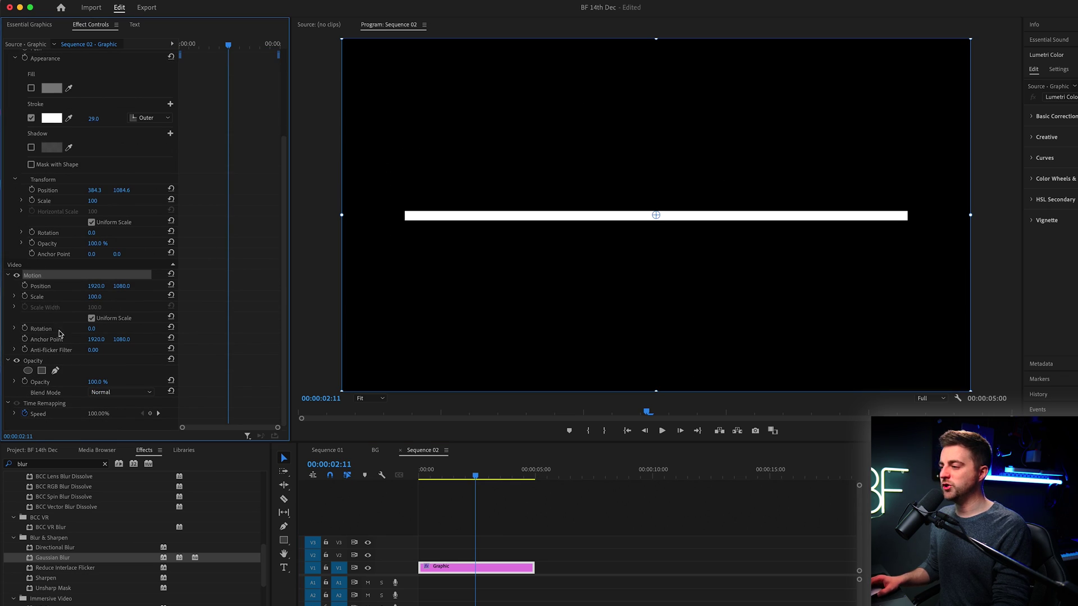
pyautogui.click(55, 371)
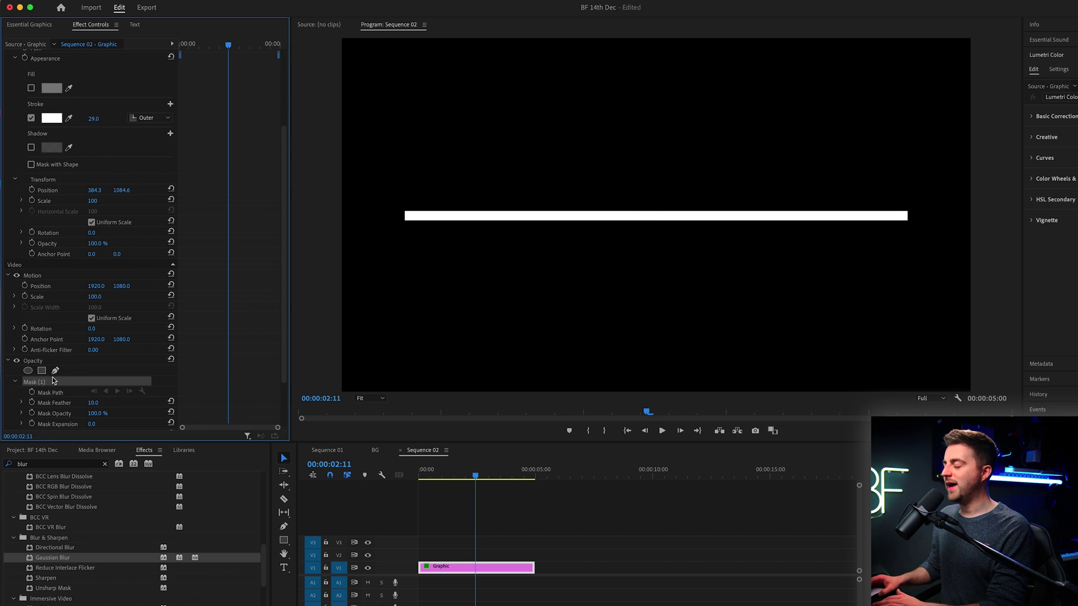
pyautogui.click(382, 186)
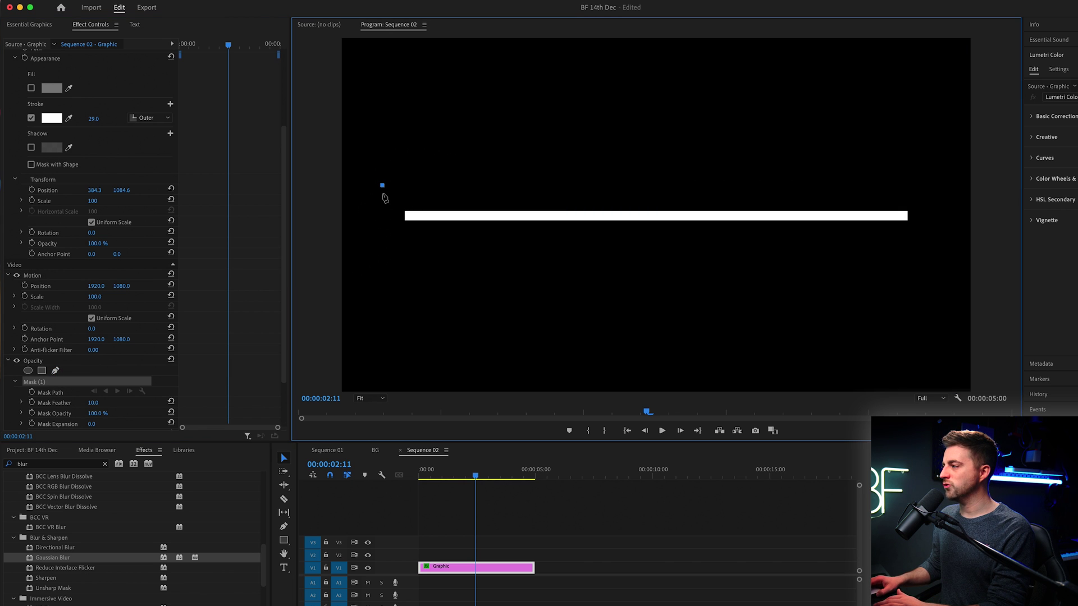
pyautogui.click(930, 266)
pyautogui.click(382, 186)
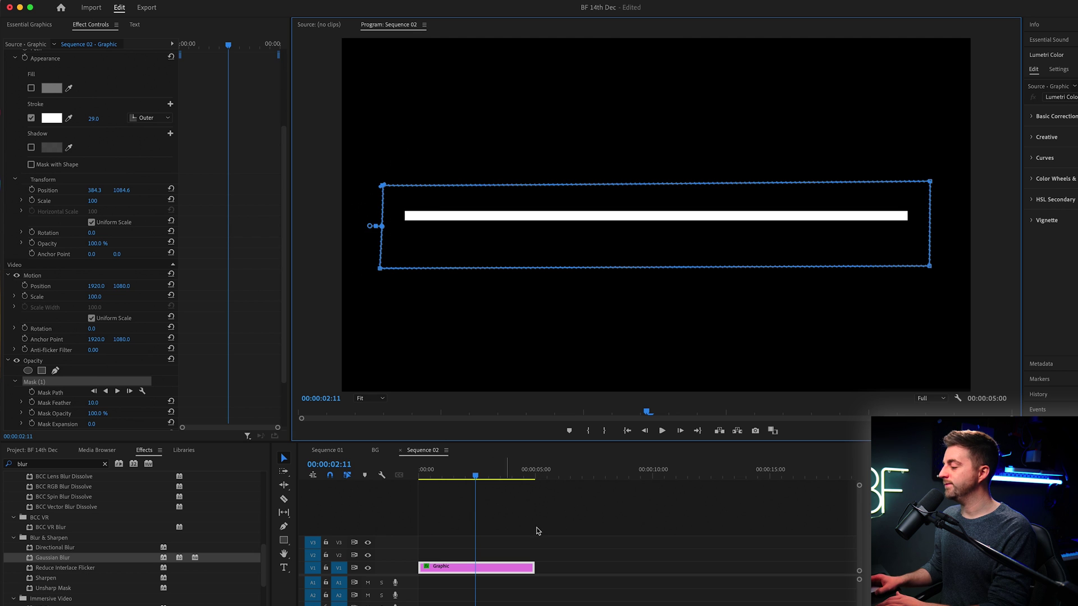
# - Keyframe Mask Path off-screen left at 0s and over the full line at 00:00:02:07
pyautogui.moveTo(474, 478); pyautogui.dragTo(353, 477)
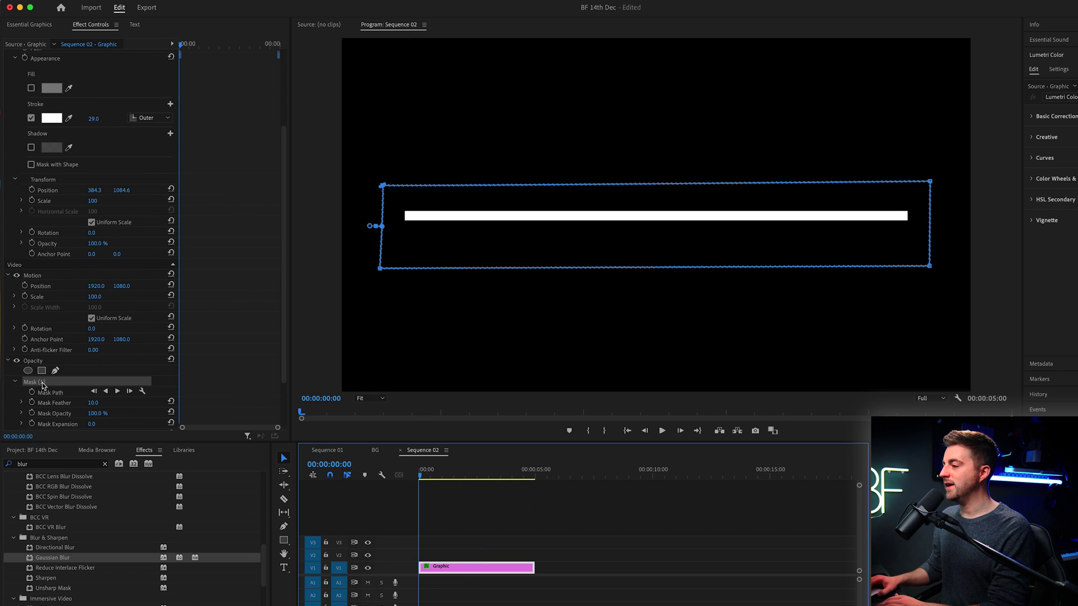
pyautogui.moveTo(901, 218); pyautogui.dragTo(352, 213)
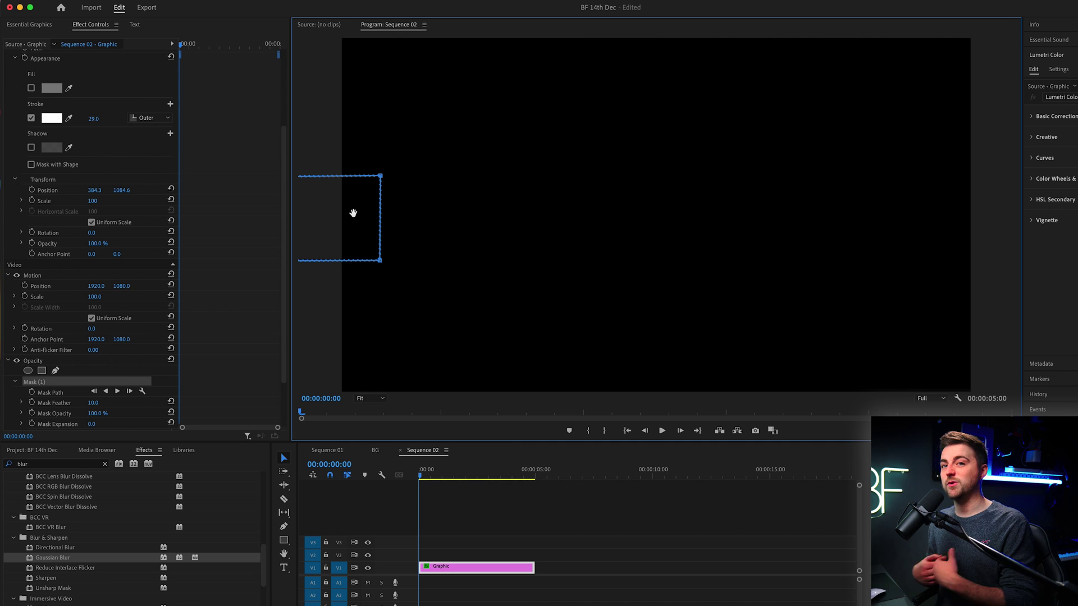
pyautogui.click(40, 394)
pyautogui.moveTo(422, 475); pyautogui.dragTo(492, 474)
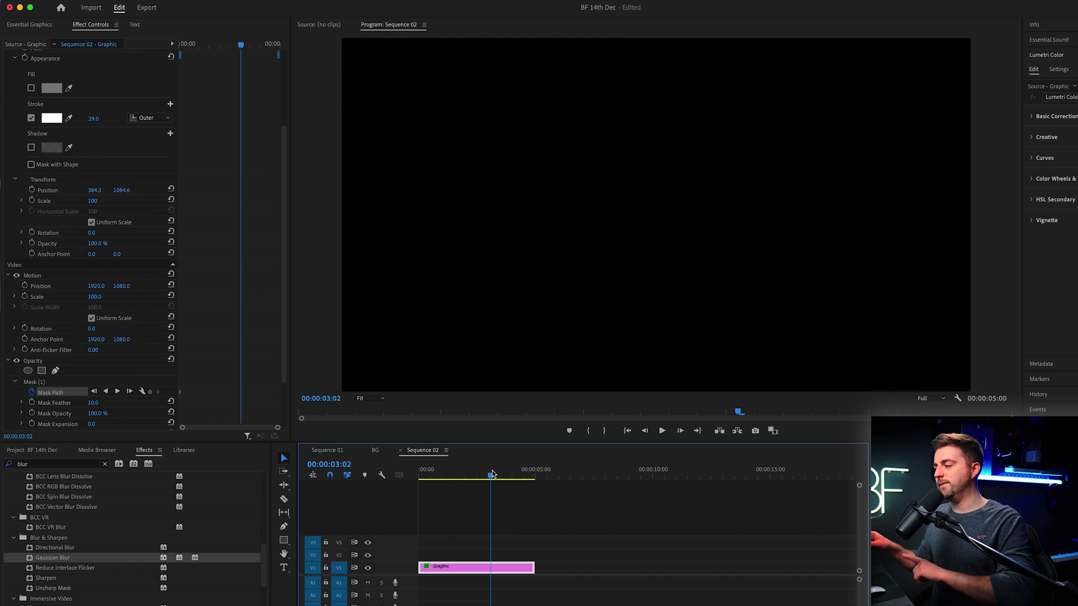
pyautogui.moveTo(482, 480); pyautogui.dragTo(469, 480)
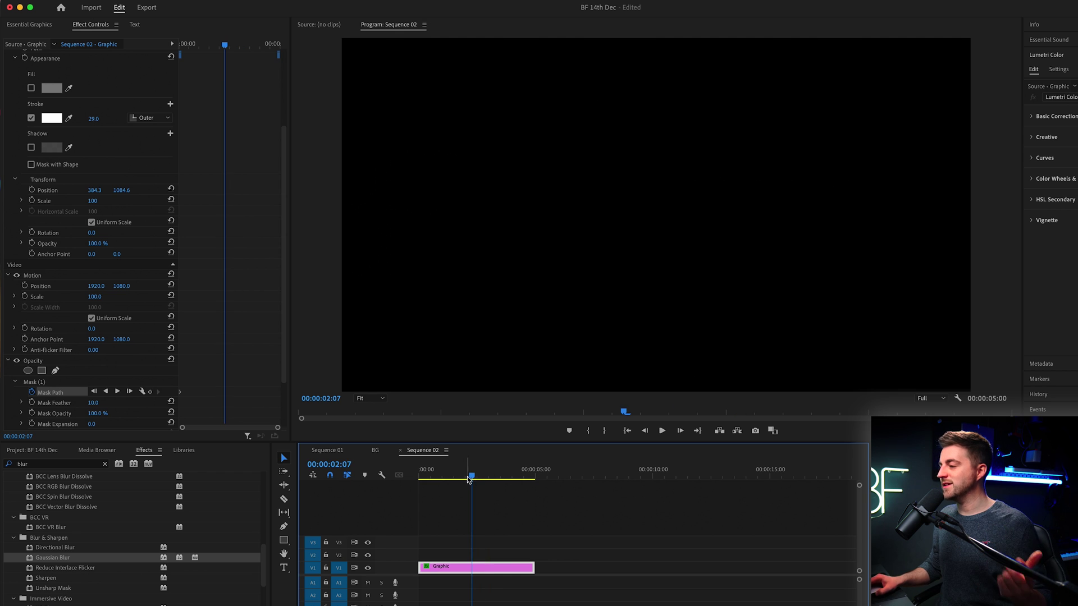
pyautogui.click(46, 382)
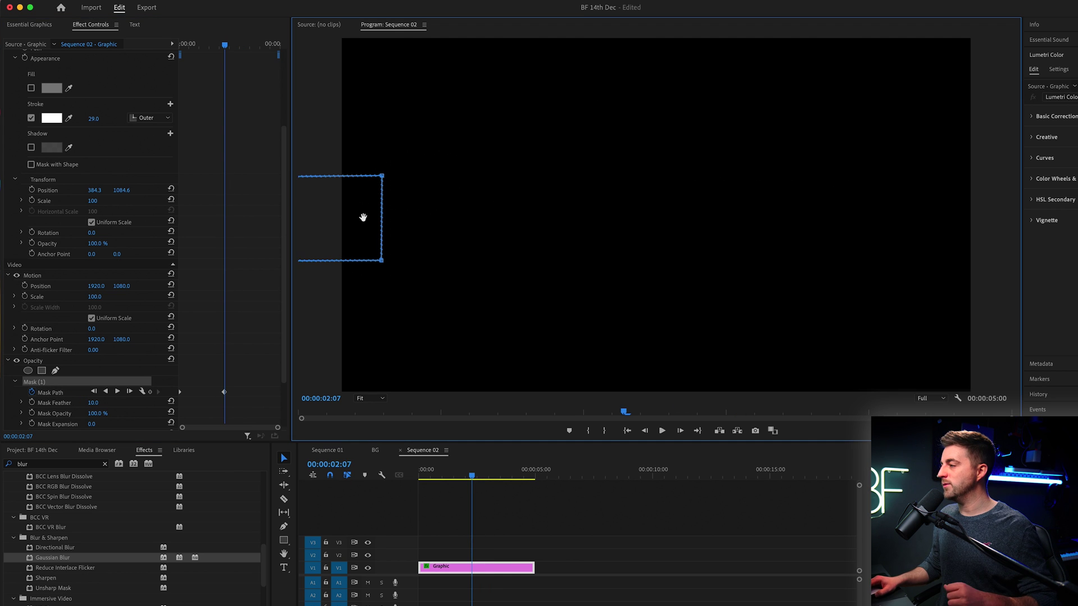
pyautogui.moveTo(361, 218); pyautogui.dragTo(903, 212)
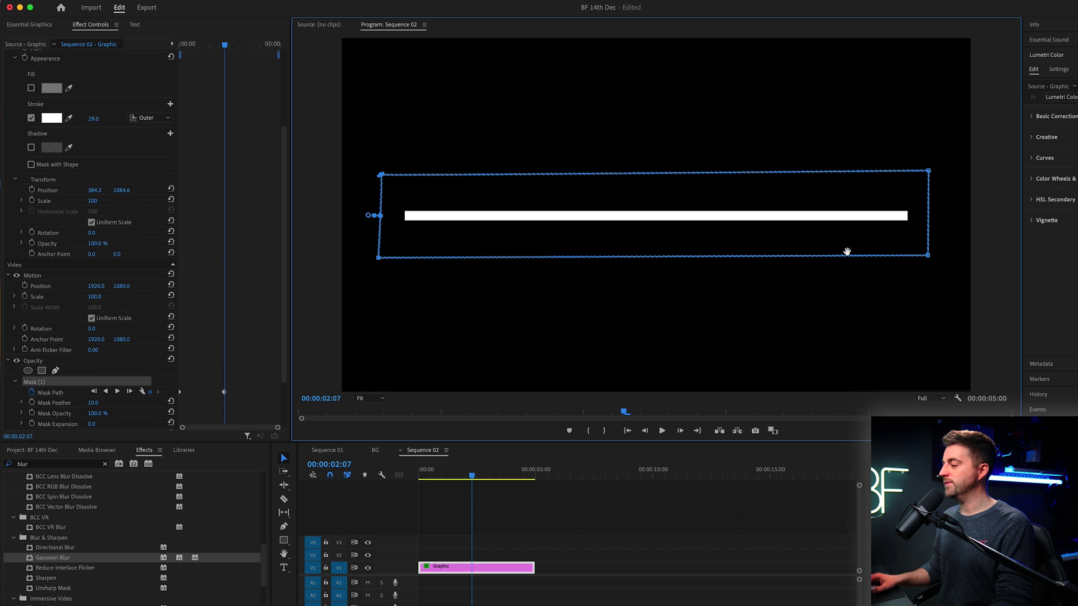
# - Play the line reveal from the start of the sequence to review its timing
pyautogui.click(485, 476)
pyautogui.press('Home')
pyautogui.press('space')
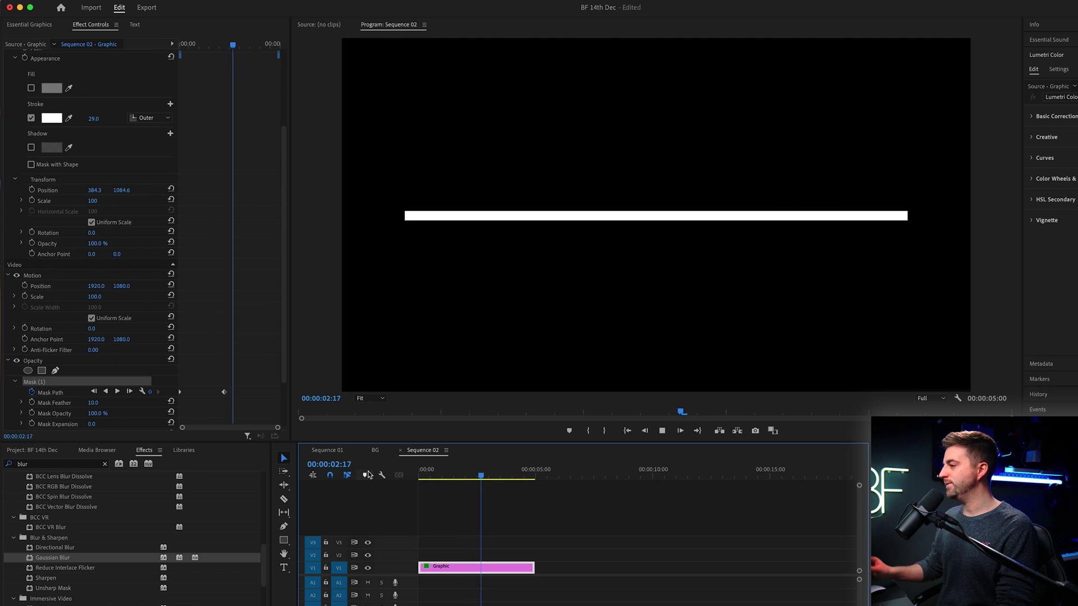
pyautogui.press('space')
pyautogui.scroll(-3, 227, 340)
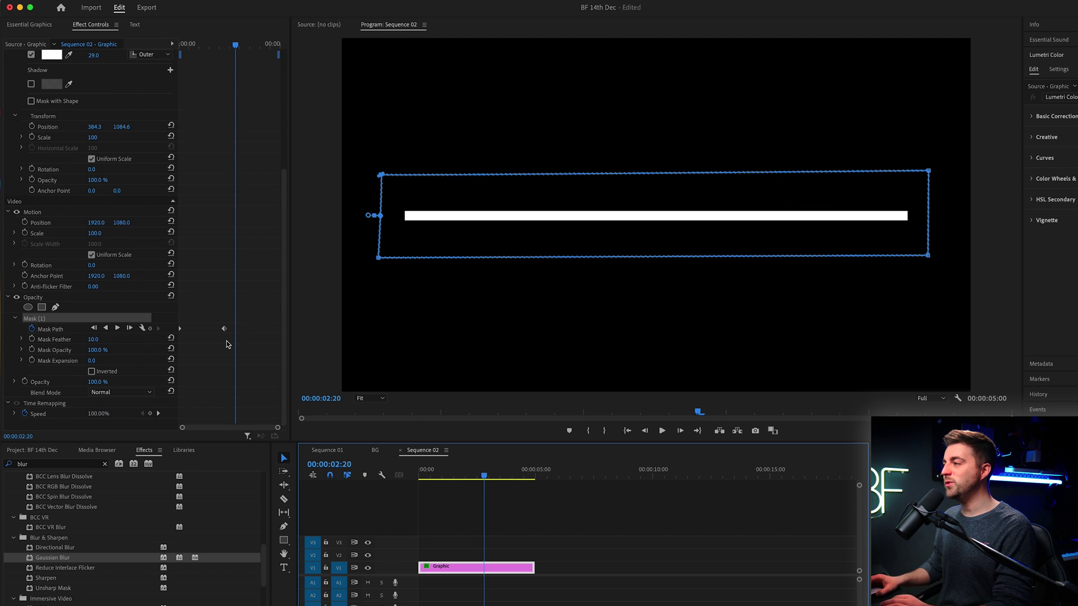
# - Move the second Mask Path keyframe earlier to about one second and replay the faster reveal
pyautogui.click(227, 32)
pyautogui.press('Home')
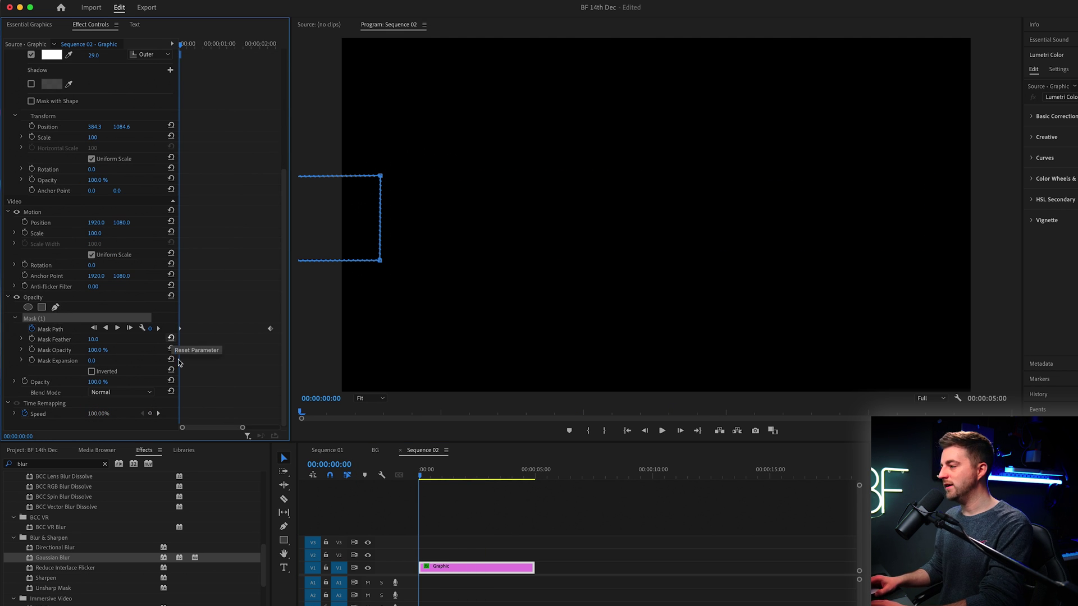
pyautogui.press('=')
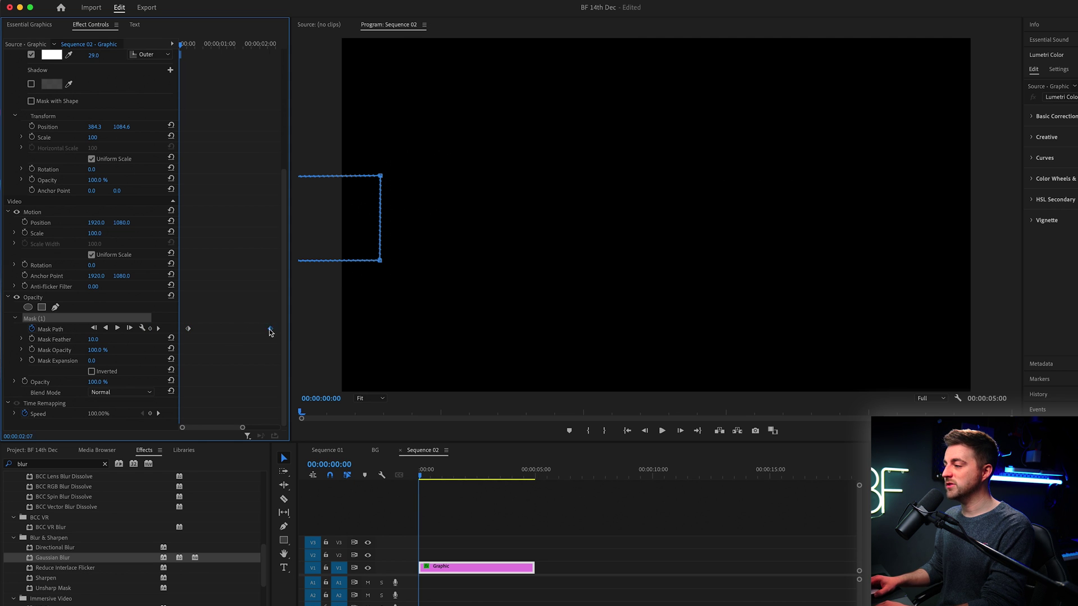
pyautogui.moveTo(270, 331); pyautogui.dragTo(223, 332)
pyautogui.press('space')
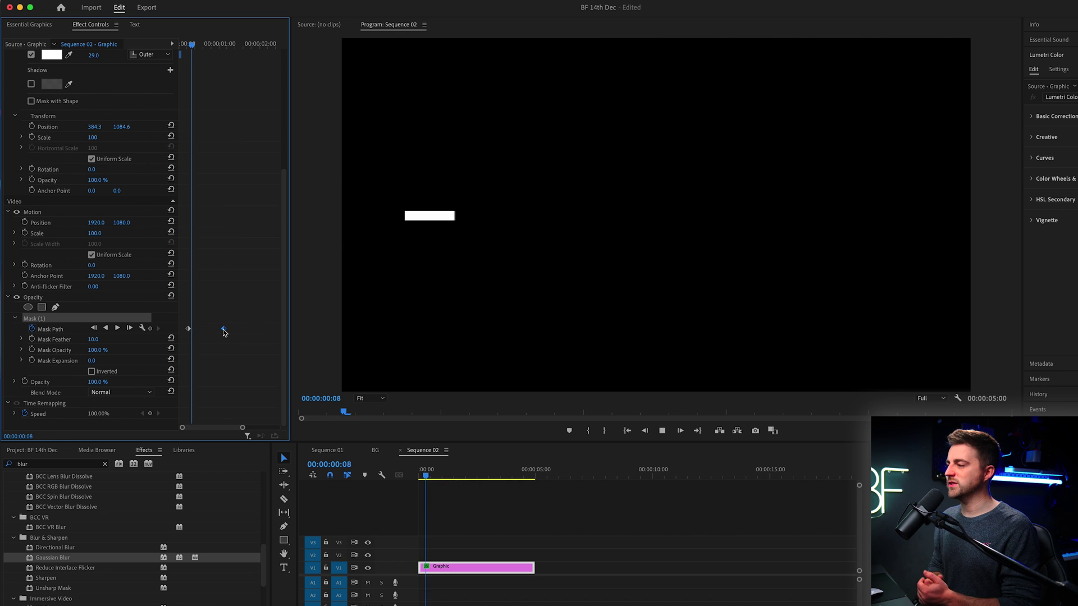
pyautogui.press('space')
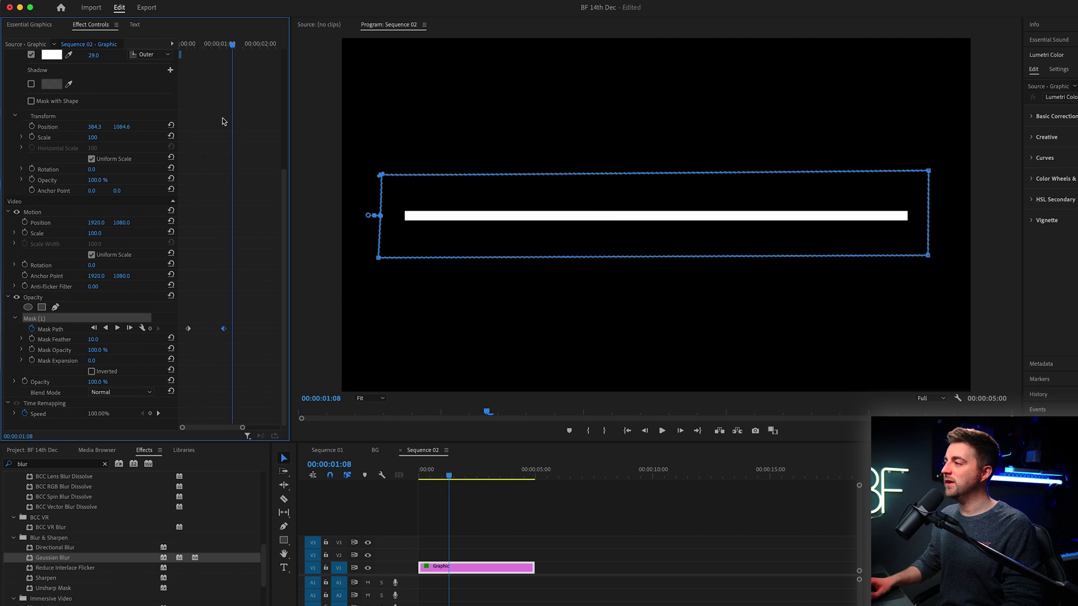
pyautogui.press('space')
pyautogui.press('space')
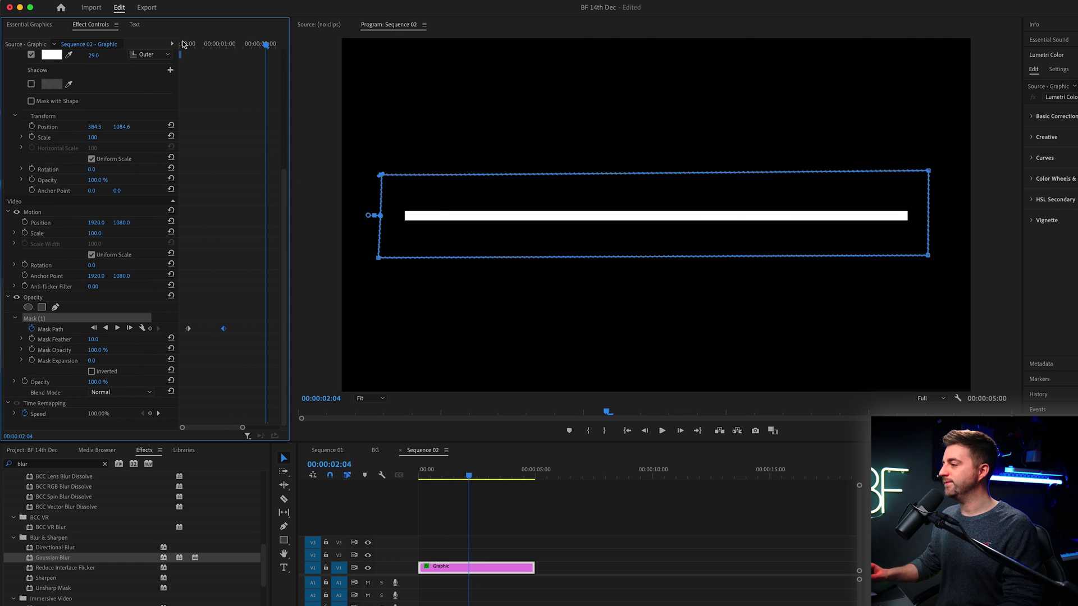
pyautogui.click(189, 45)
pyautogui.press('space')
pyautogui.press('space')
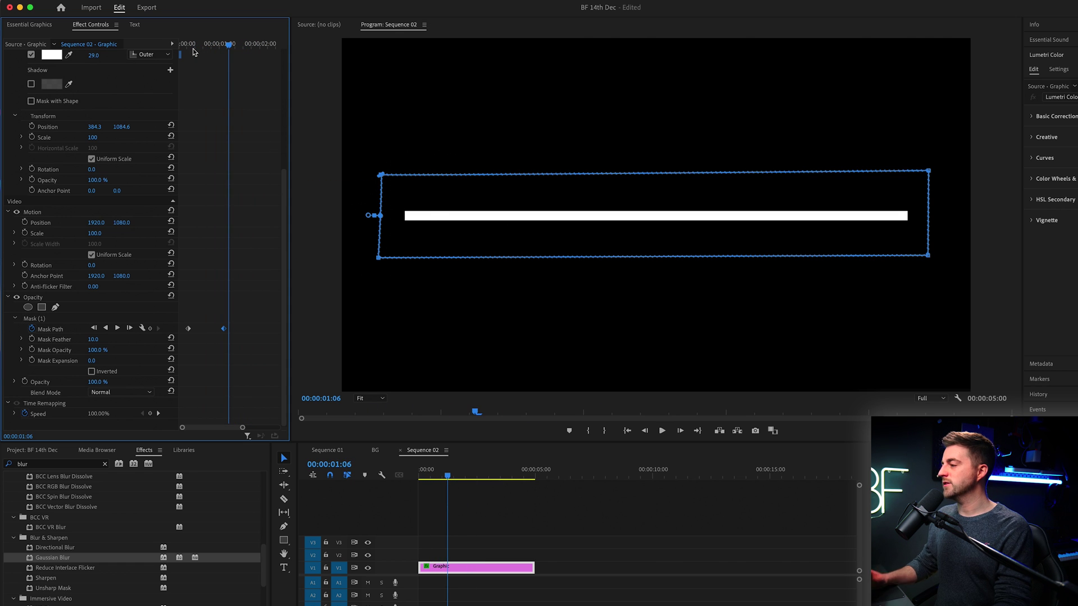
pyautogui.click(223, 47)
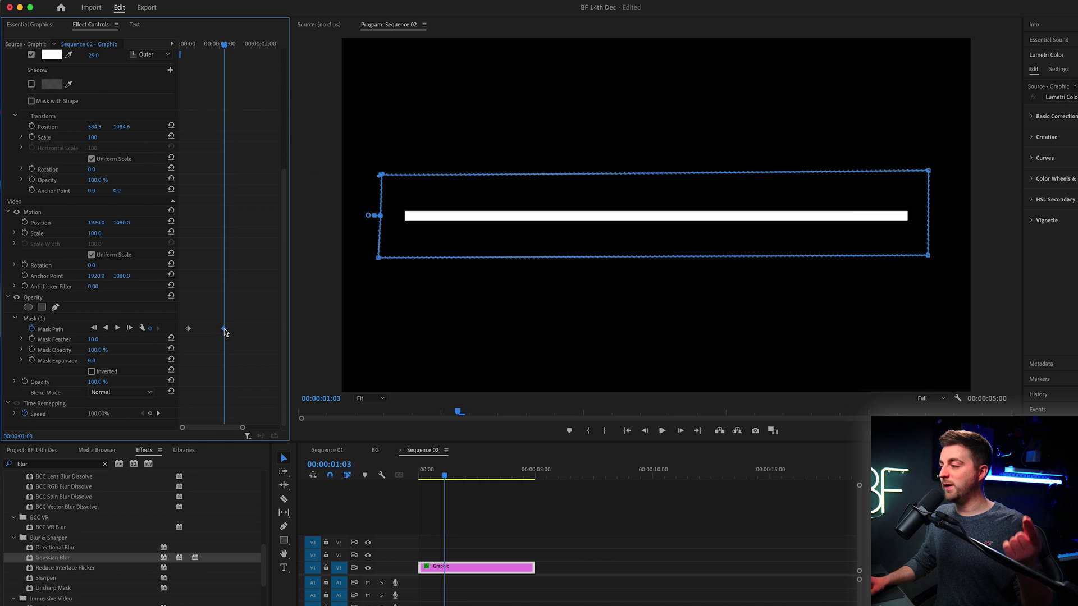
# - At the second keyframe, push the mask past the right edge and preview the wipe
pyautogui.moveTo(412, 219); pyautogui.dragTo(972, 214)
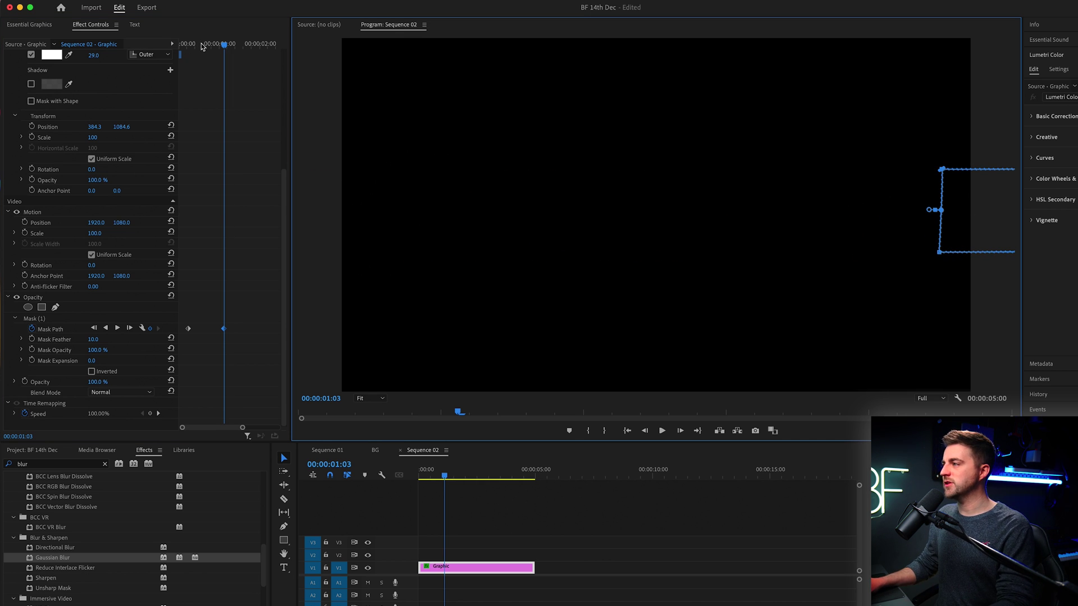
pyautogui.moveTo(202, 46); pyautogui.dragTo(183, 47)
pyautogui.press('space')
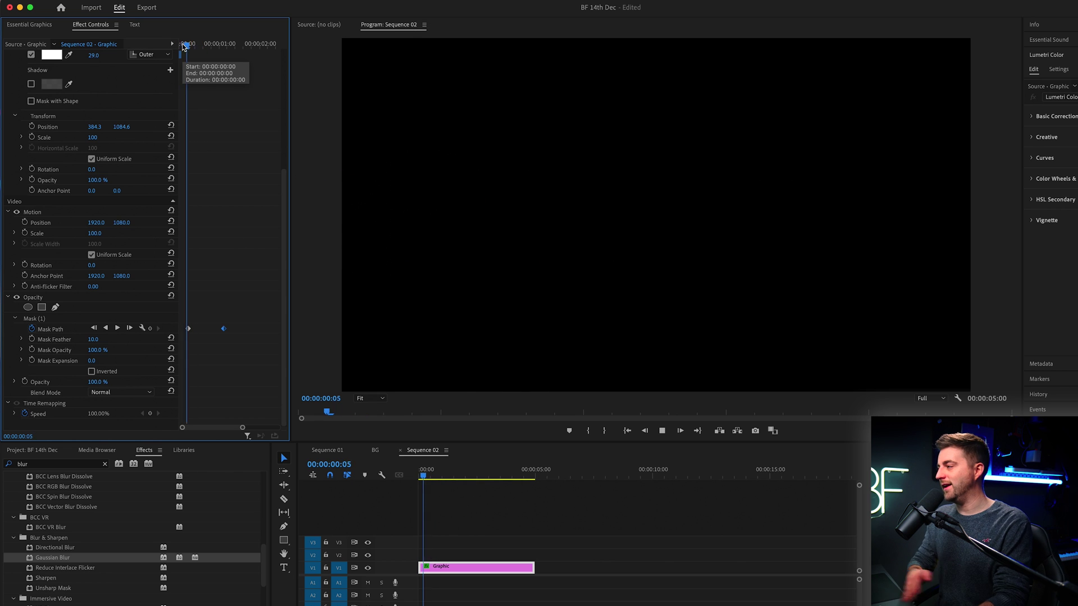
pyautogui.click(183, 46)
pyautogui.moveTo(183, 46)
pyautogui.mouseDown()
pyautogui.moveTo(227, 45)
pyautogui.moveTo(182, 51)
pyautogui.mouseUp()
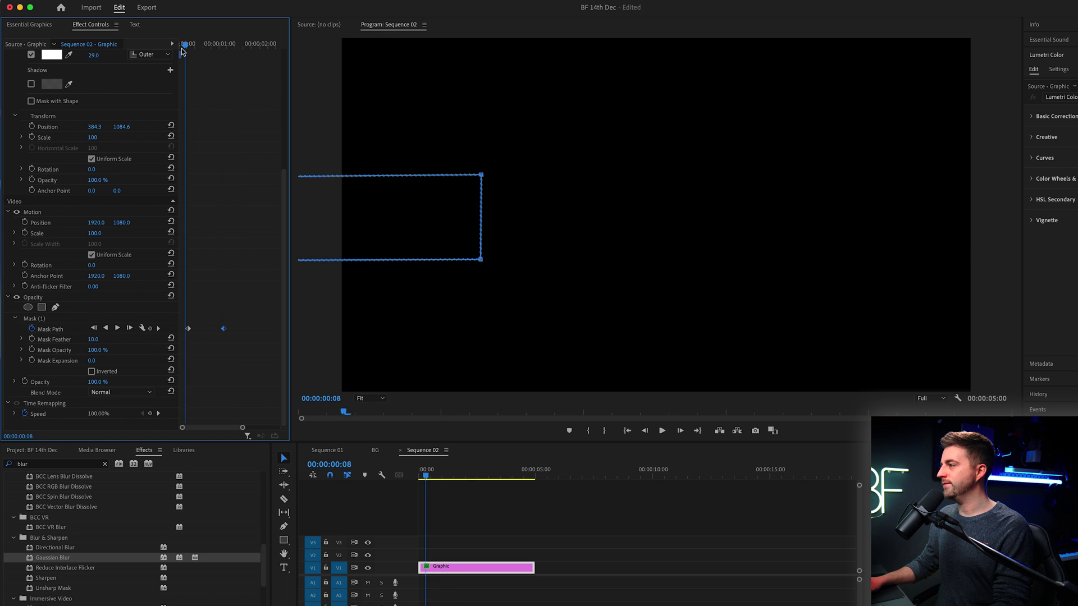
pyautogui.press('space')
pyautogui.press('space')
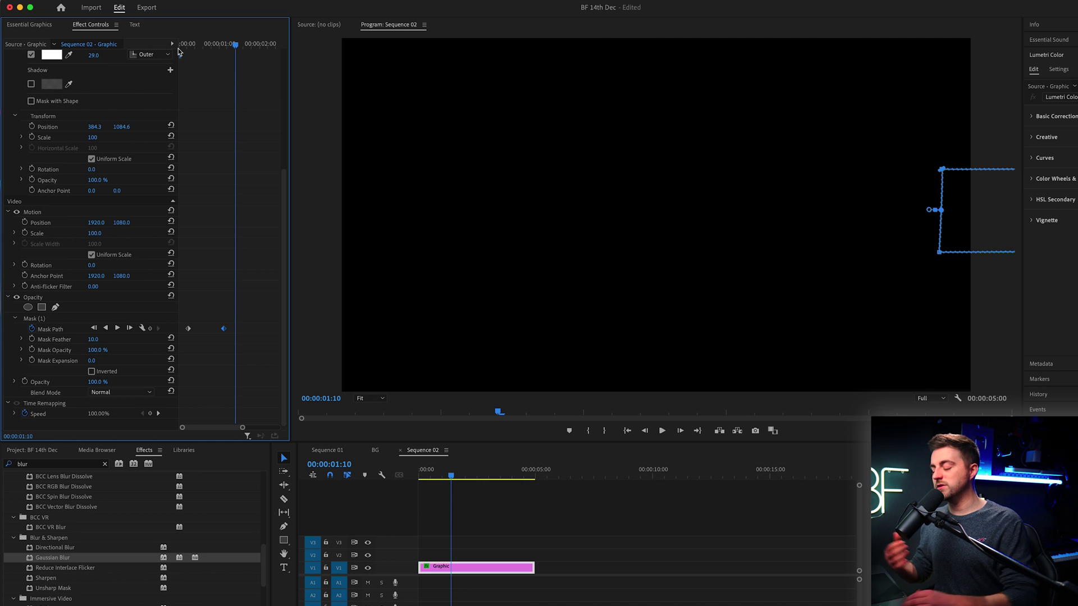
# - Move the last mask keyframe later, to about three seconds, and preview from the start
pyautogui.press('\\')
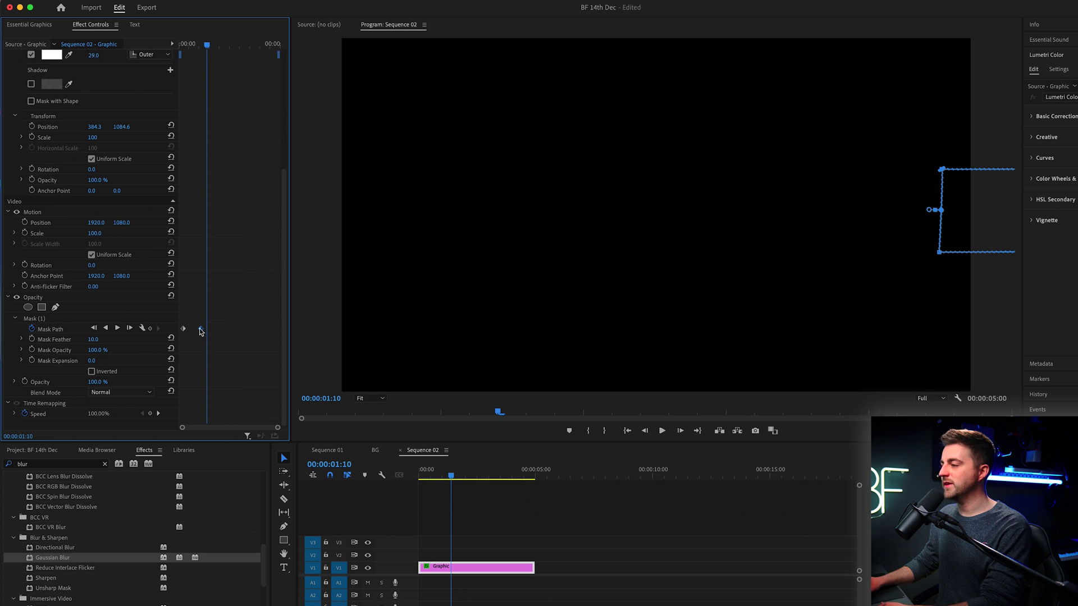
pyautogui.moveTo(200, 329); pyautogui.dragTo(242, 329)
pyautogui.press('Home')
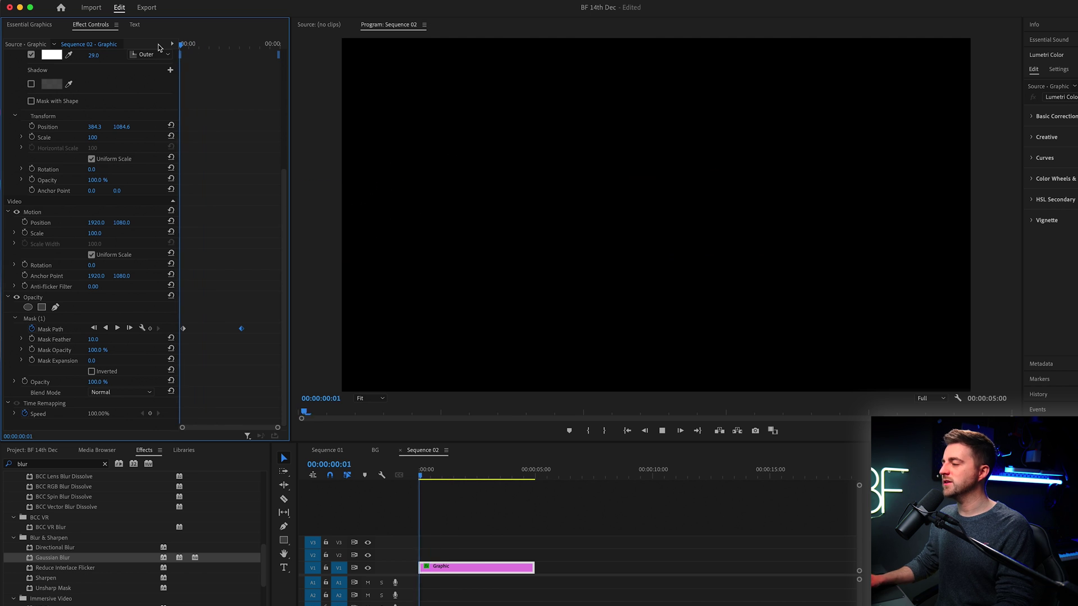
pyautogui.press('space')
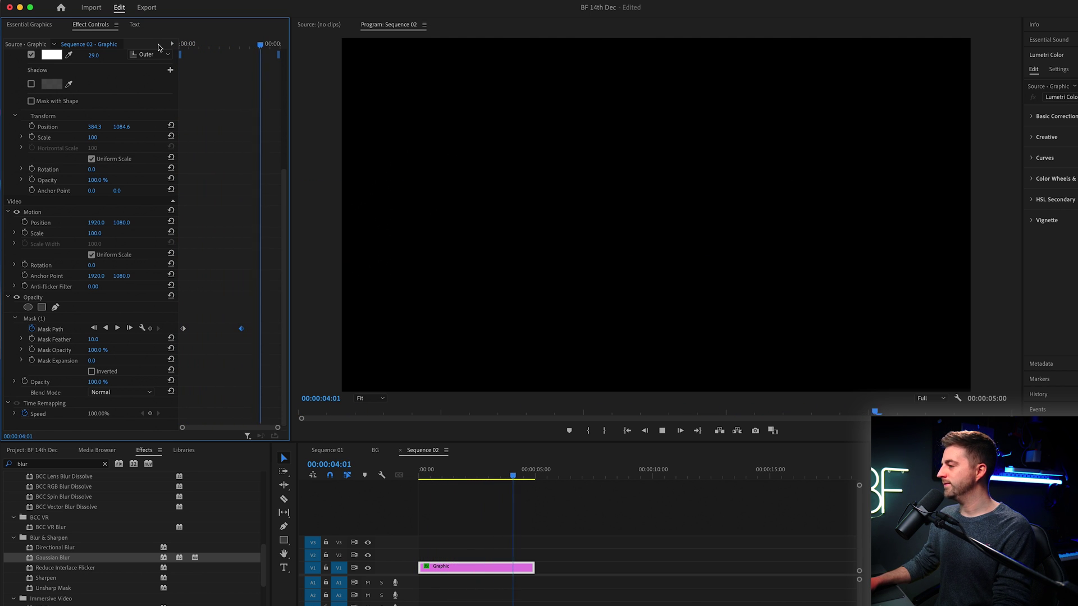
pyautogui.click(179, 46)
pyautogui.press('space')
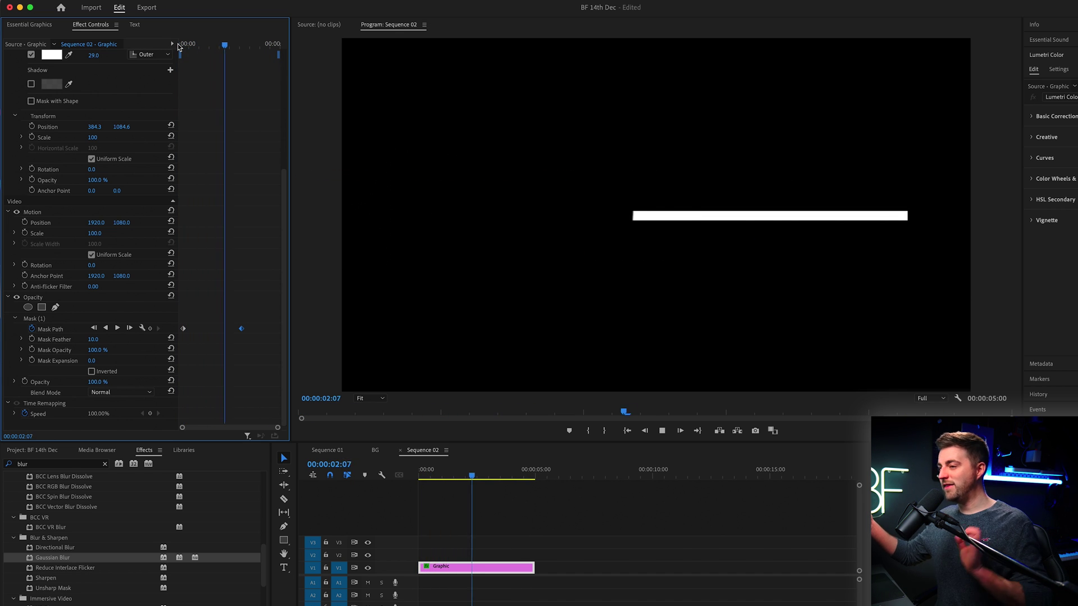
pyautogui.press('space')
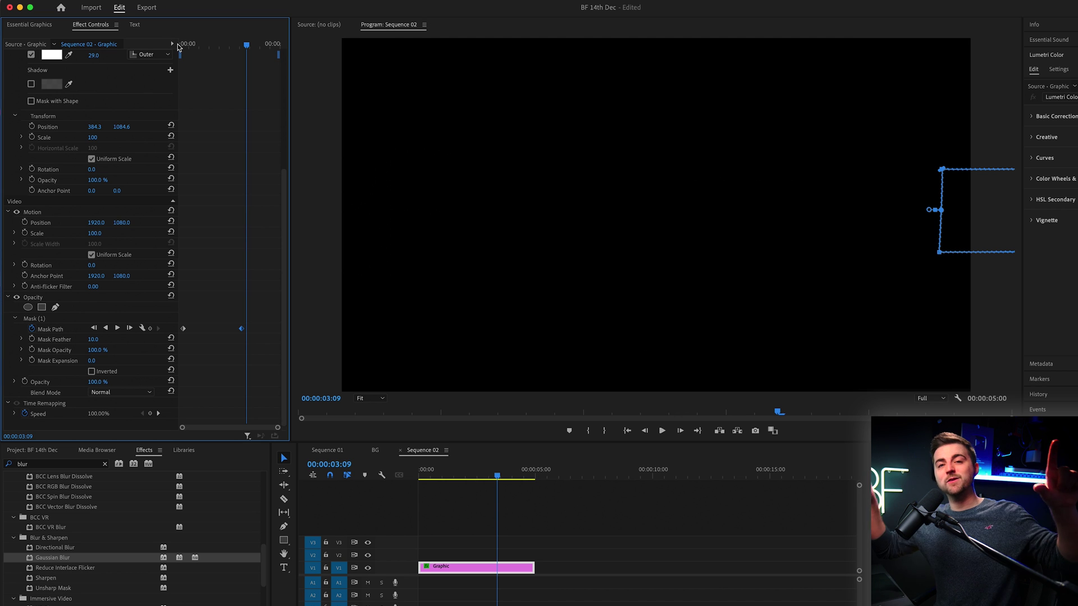
# - Delete the middle keyframe, narrow the mask, and park it left of the line near 00:00:01:16
pyautogui.moveTo(247, 44); pyautogui.dragTo(212, 44)
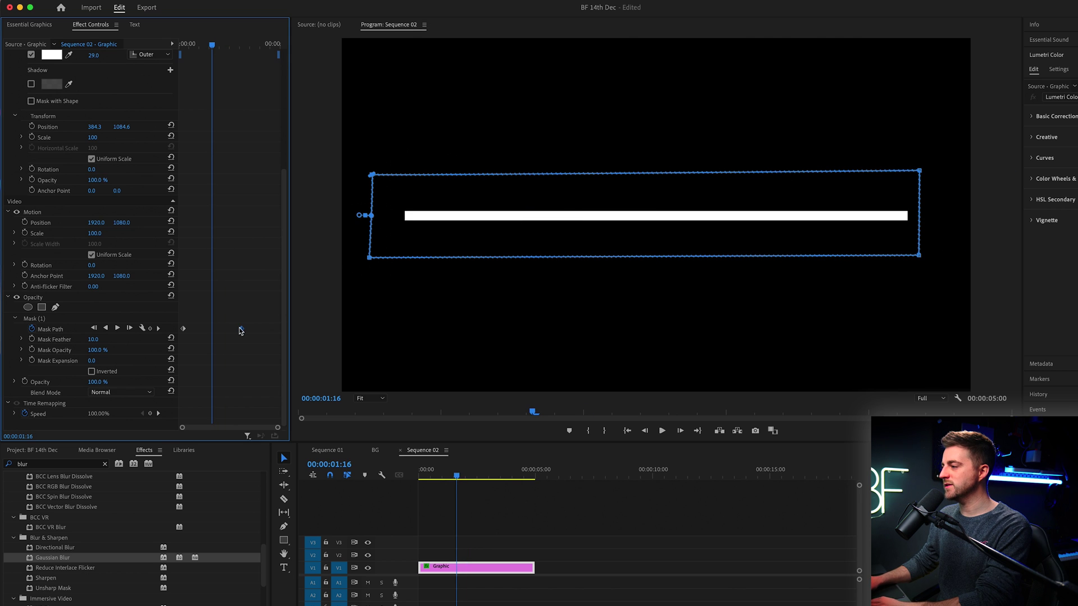
pyautogui.press('Delete')
pyautogui.moveTo(326, 212); pyautogui.dragTo(864, 198)
pyautogui.moveTo(919, 165); pyautogui.dragTo(917, 162)
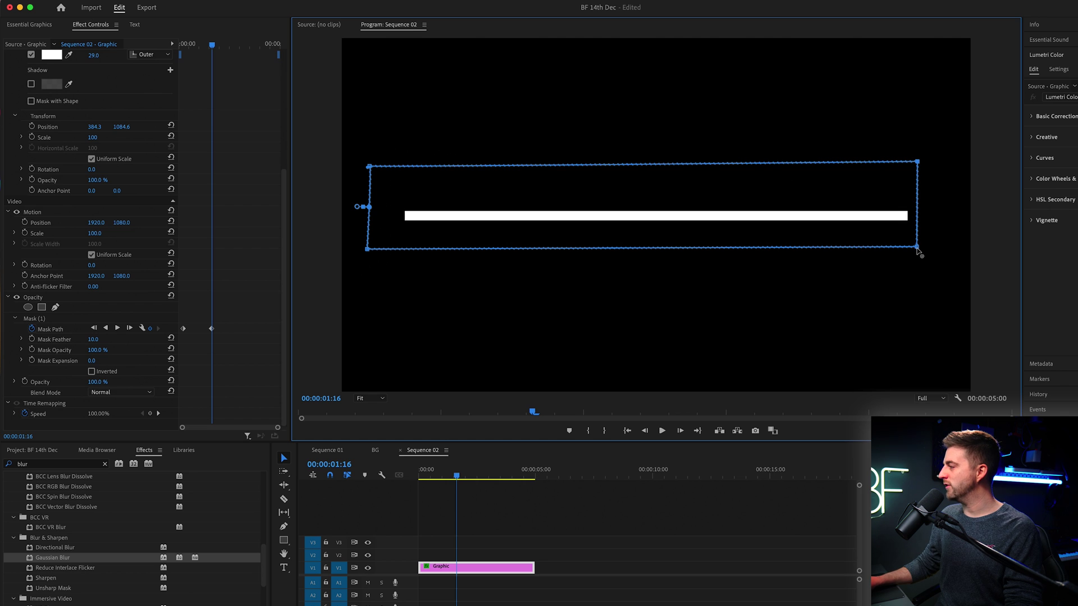
pyautogui.moveTo(917, 251); pyautogui.dragTo(597, 257)
pyautogui.moveTo(504, 243); pyautogui.dragTo(301, 223)
pyautogui.moveTo(211, 328); pyautogui.dragTo(186, 336)
# - Move the narrow Mask (1) past the line's right end at 00:00:02:07, then preview
pyautogui.press('space')
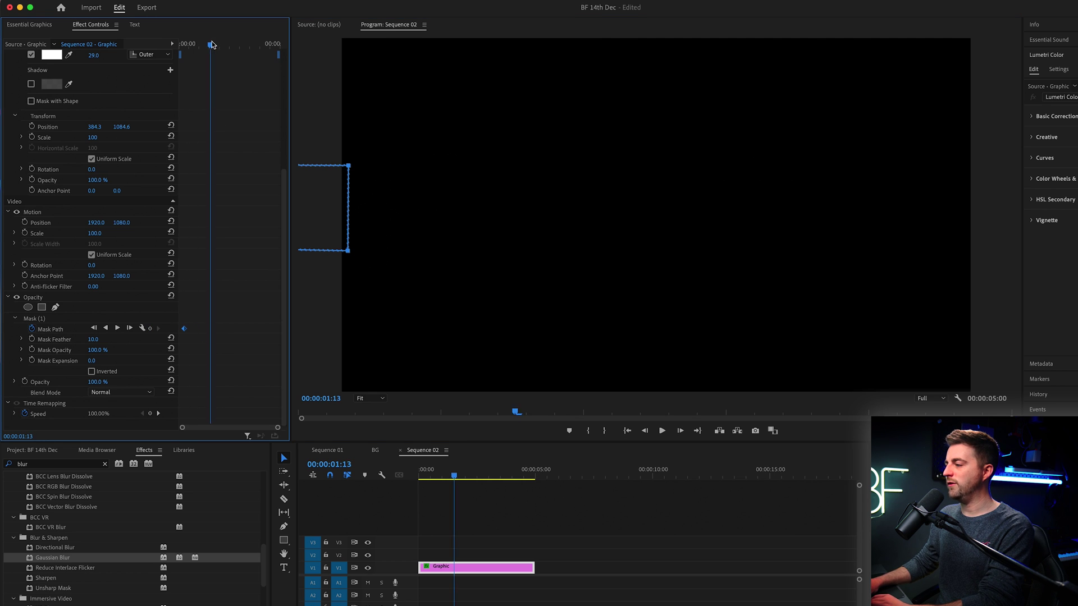
pyautogui.click(31, 319)
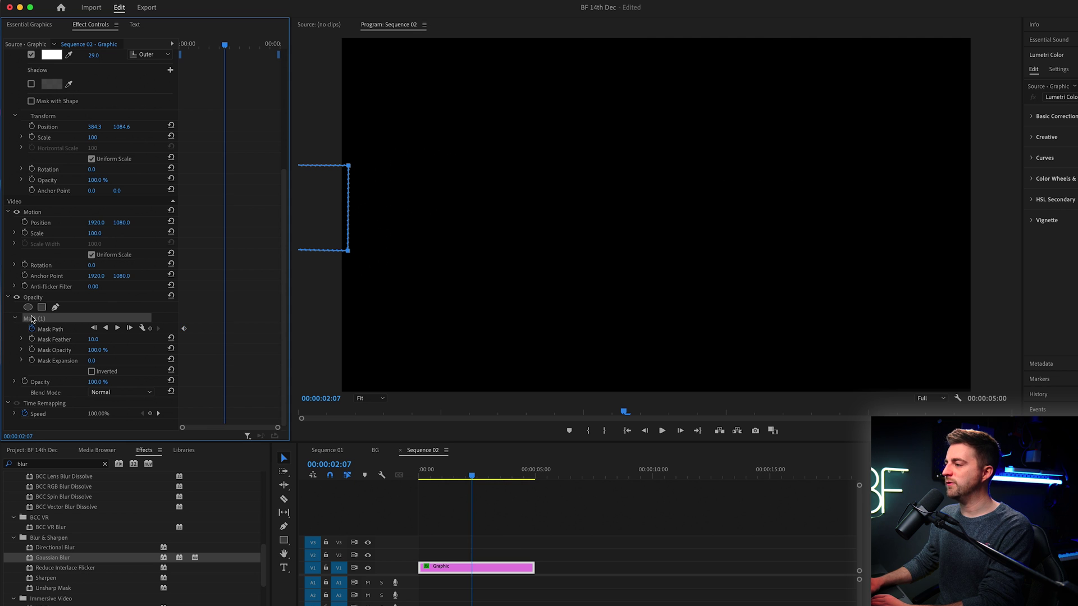
pyautogui.moveTo(349, 205); pyautogui.dragTo(1077, 212)
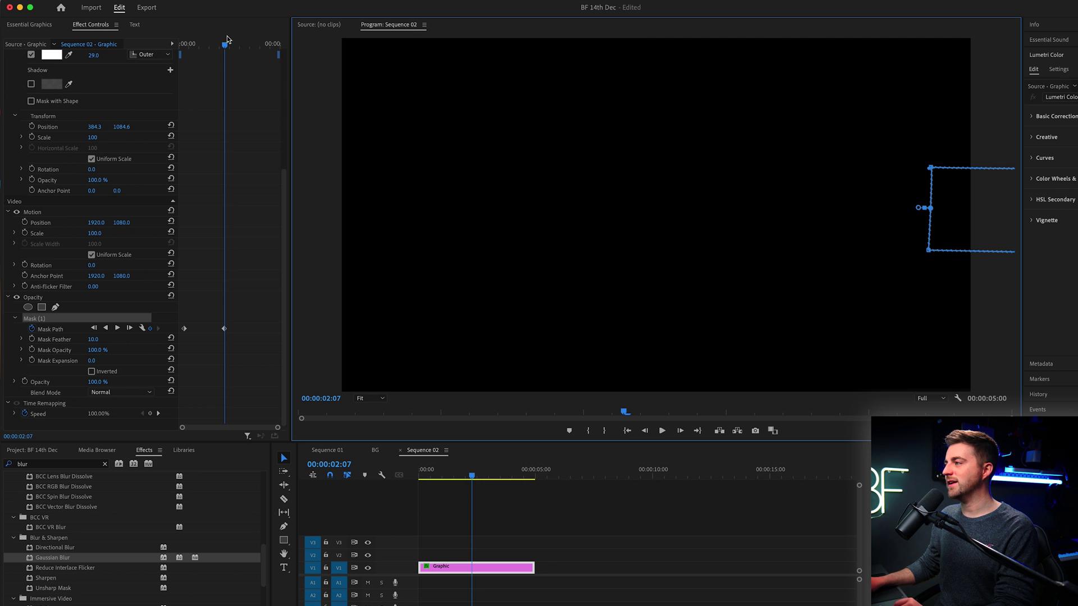
pyautogui.moveTo(227, 39); pyautogui.dragTo(181, 43)
pyautogui.press('space')
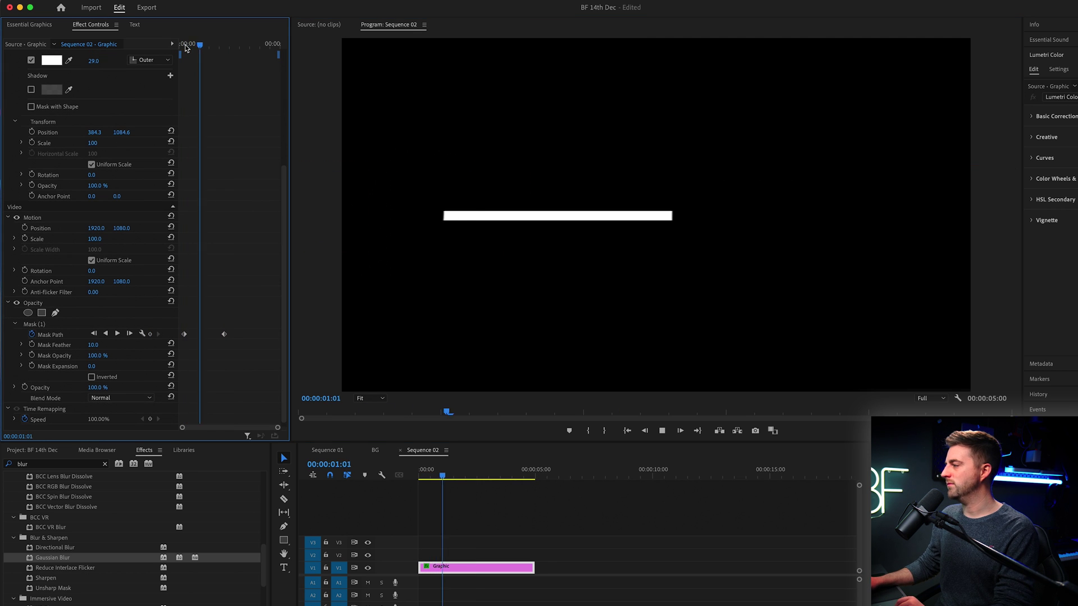
pyautogui.press('space')
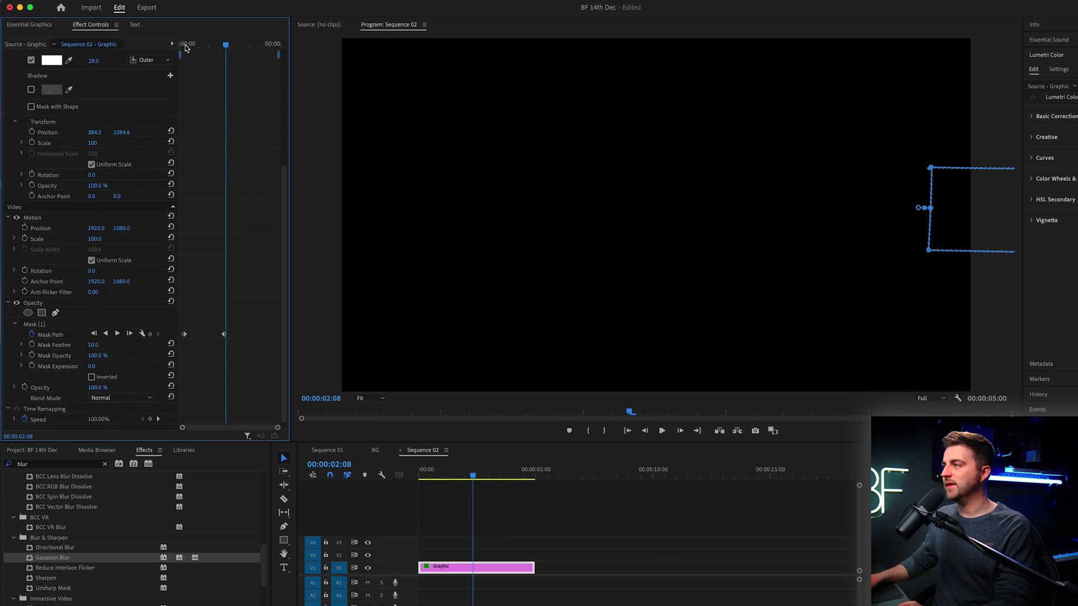
# - Reselect the Graphic clip, set Mask Feather to 165, and preview the soft-ended line
pyautogui.moveTo(226, 45); pyautogui.dragTo(199, 44)
pyautogui.click(354, 469)
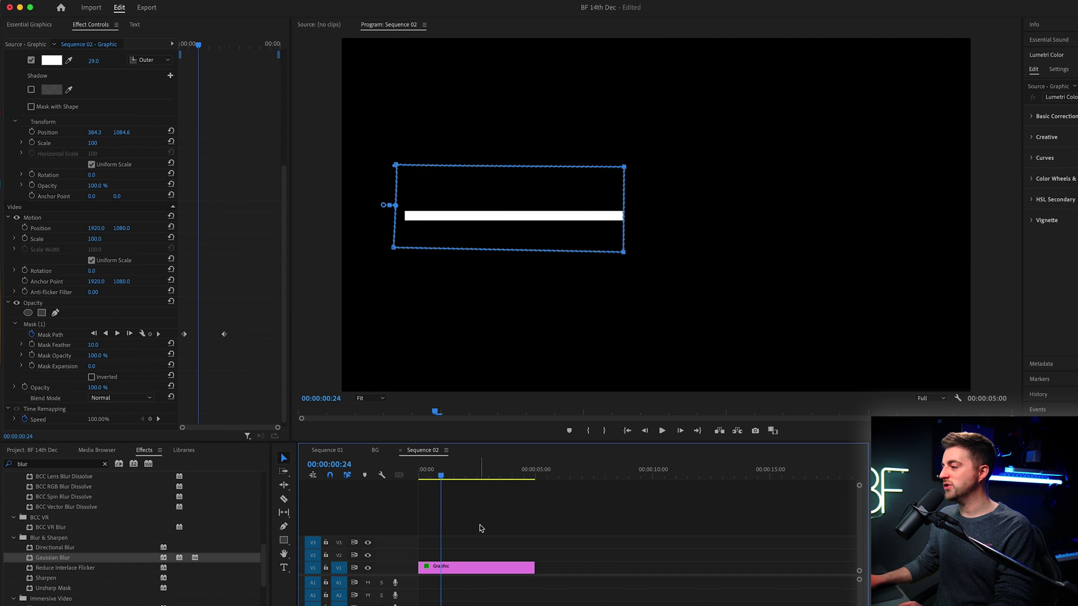
pyautogui.click(466, 568)
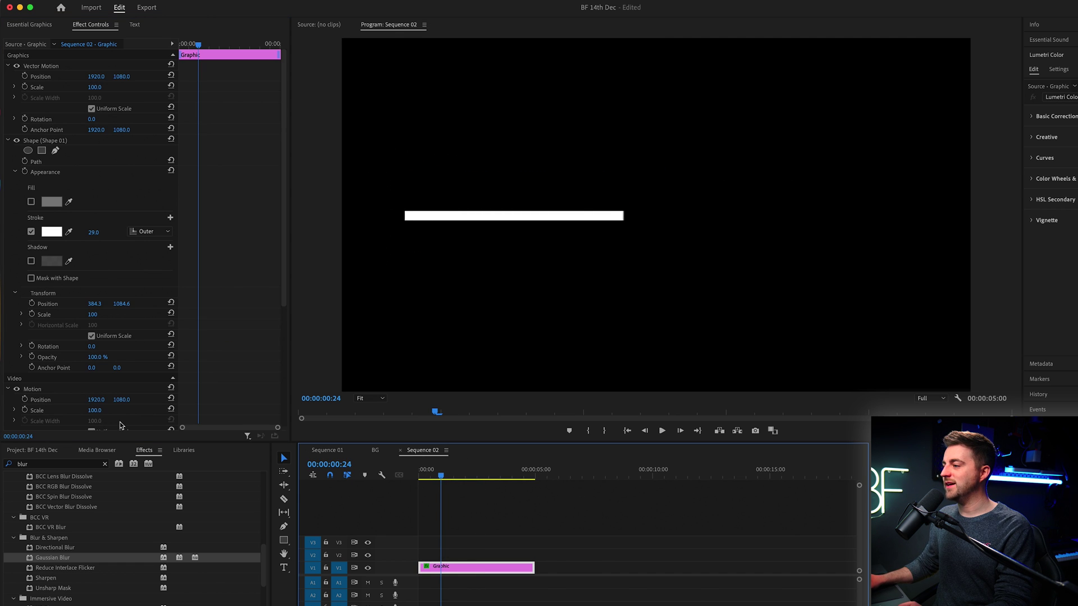
pyautogui.scroll(-5, 191, 352)
pyautogui.moveTo(95, 340); pyautogui.dragTo(114, 340)
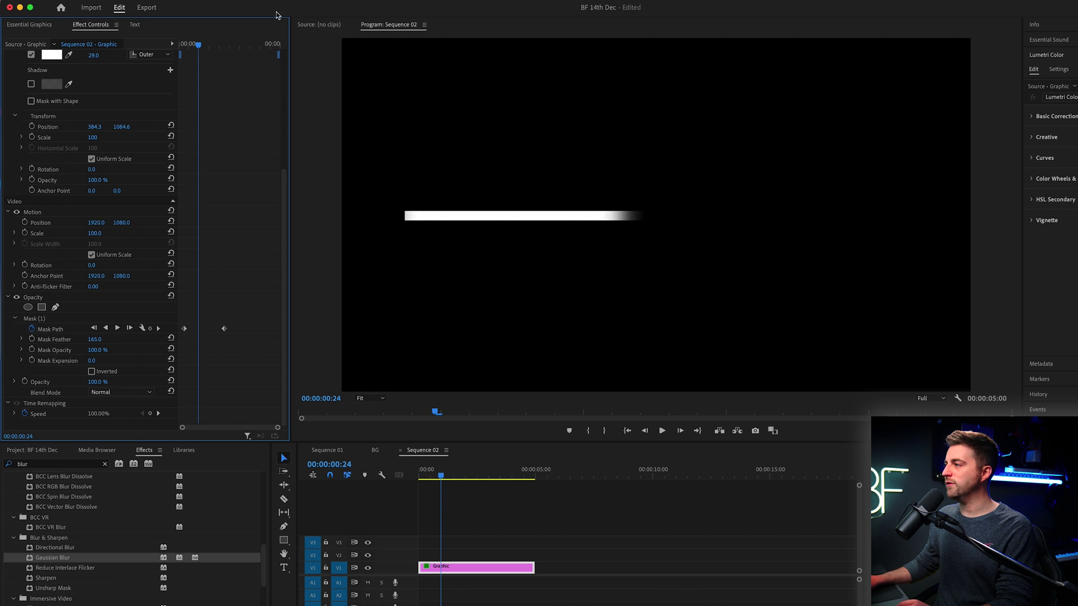
pyautogui.press('space')
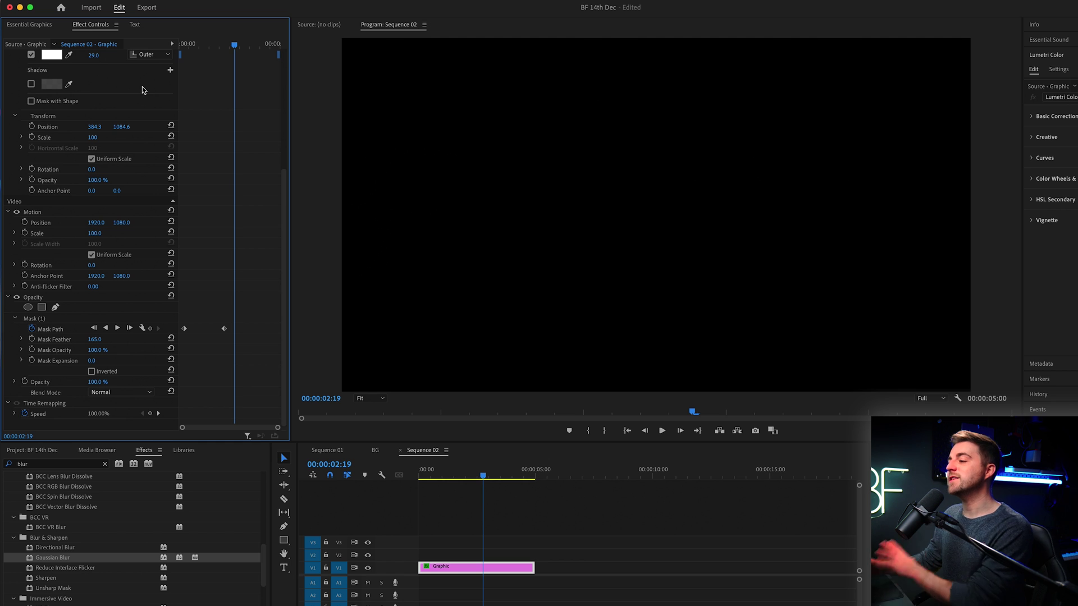
# - Delete Mask (1) under Opacity, then search 'crop' and drag Crop onto the Graphic clip
pyautogui.click(47, 318)
pyautogui.press('Delete')
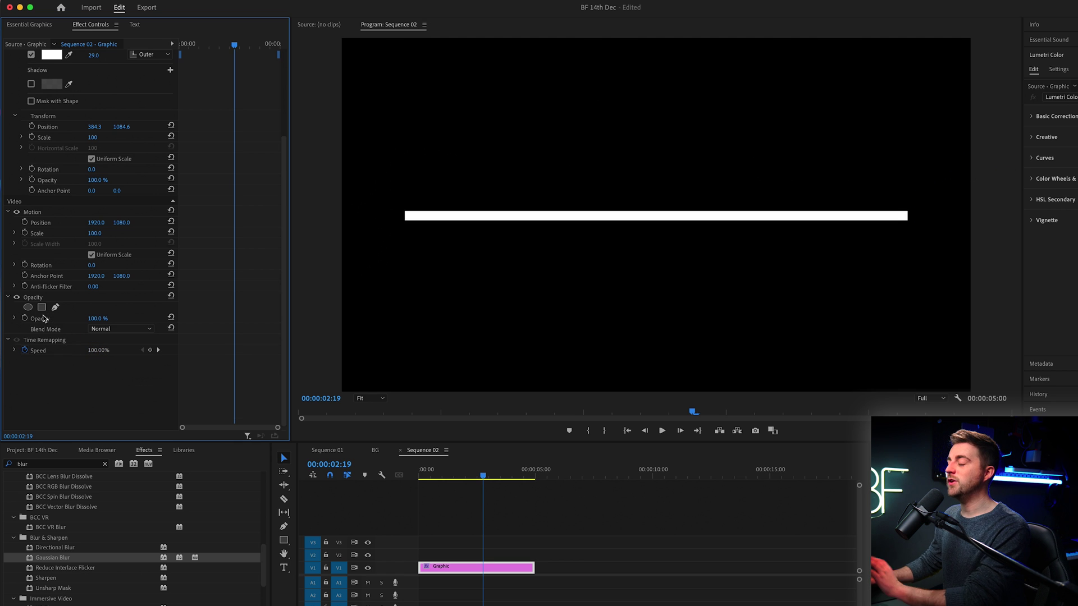
pyautogui.click(47, 461)
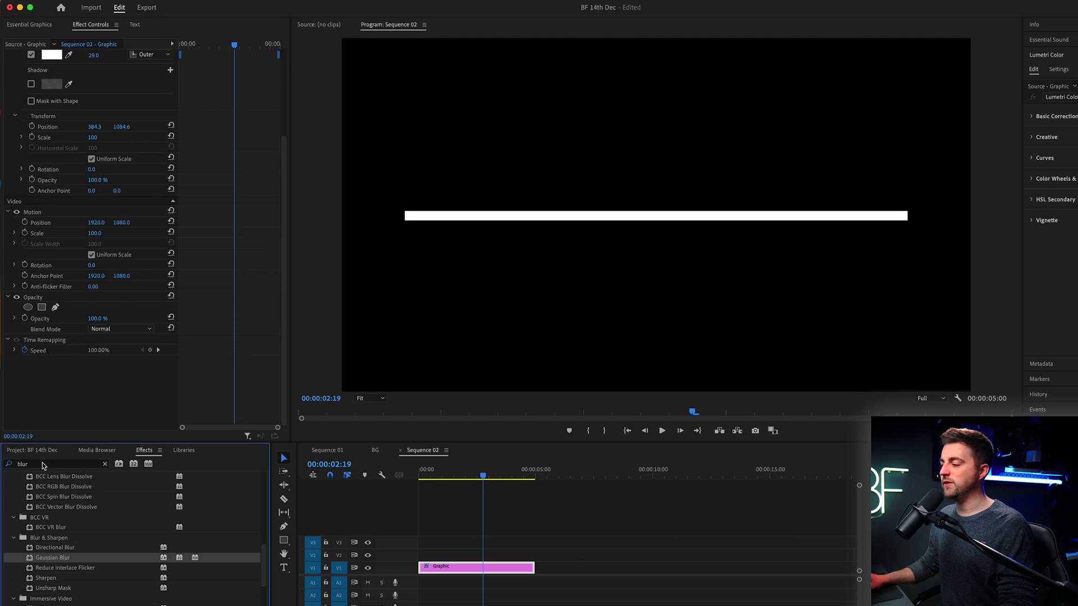
pyautogui.write('crop')
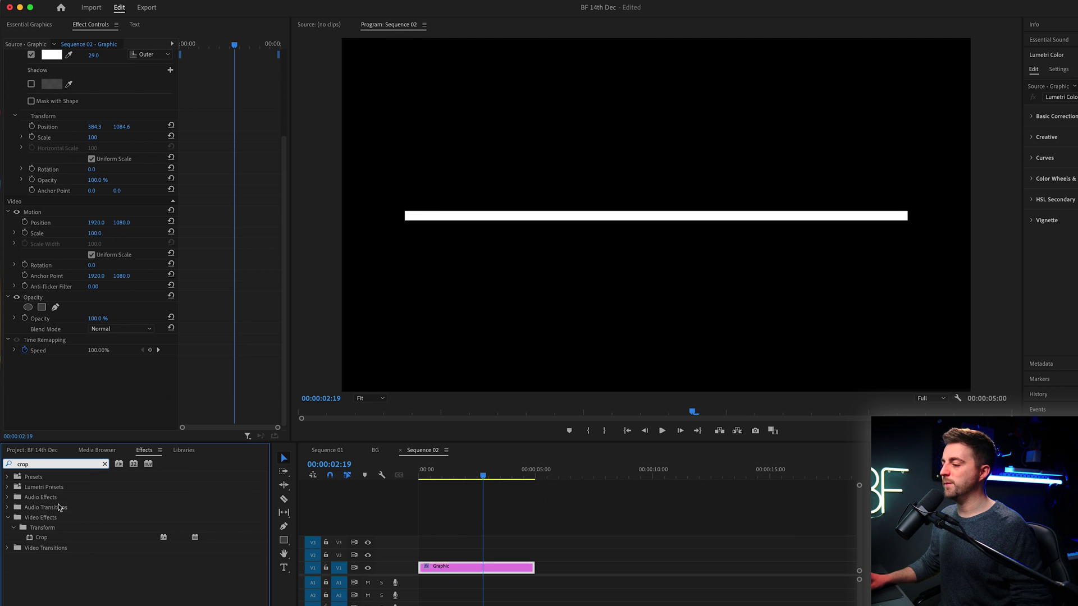
pyautogui.moveTo(41, 539); pyautogui.dragTo(494, 570)
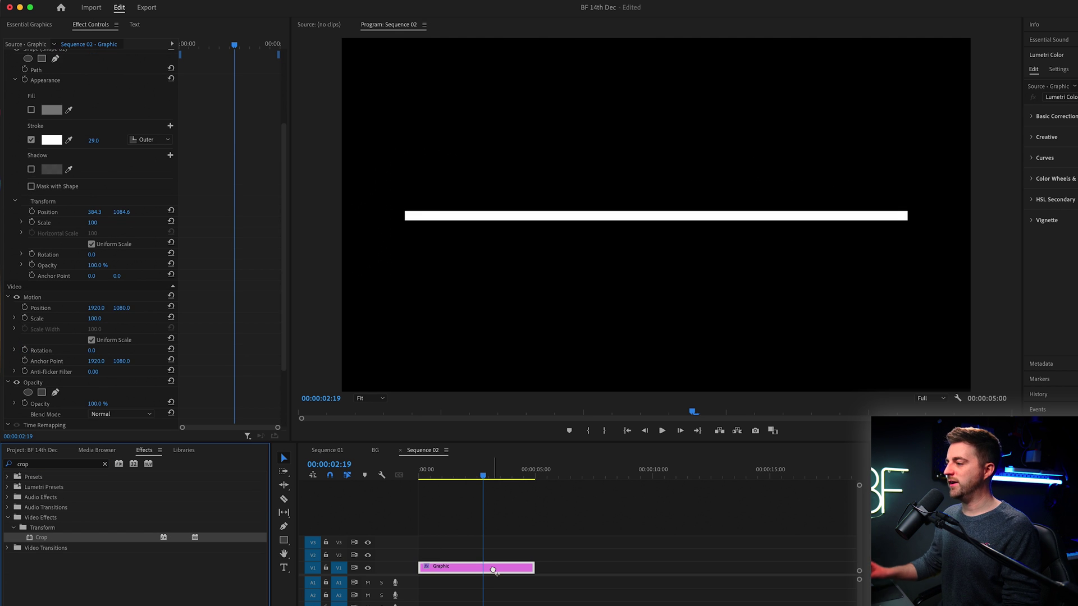
pyautogui.scroll(5, 214, 301)
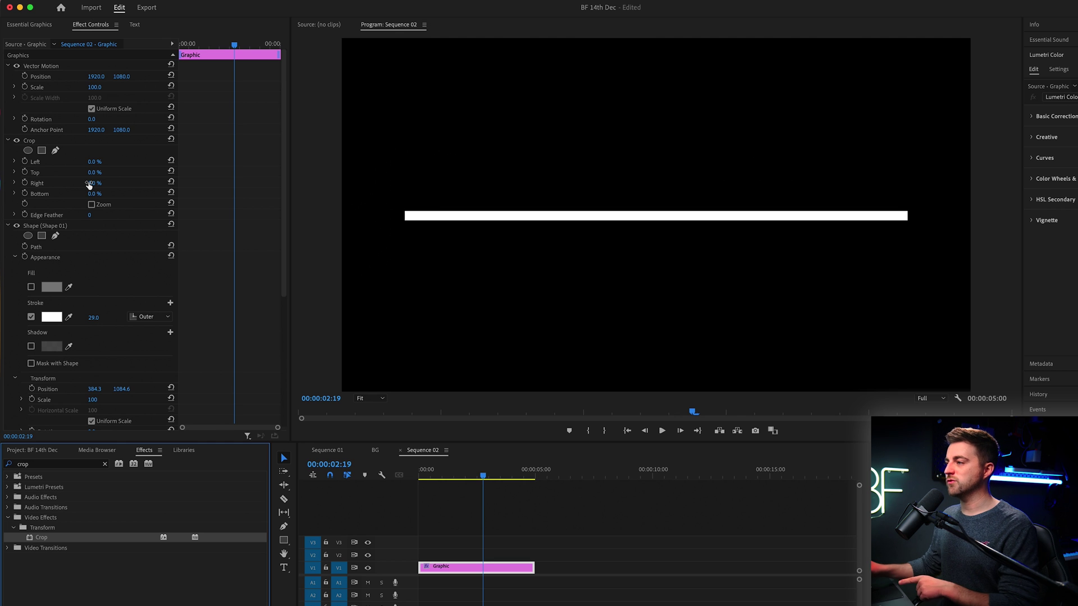
# - Keyframe Crop Right from 90% at the start to 4% at 00:00:01:22, then preview
pyautogui.moveTo(94, 183); pyautogui.dragTo(117, 183)
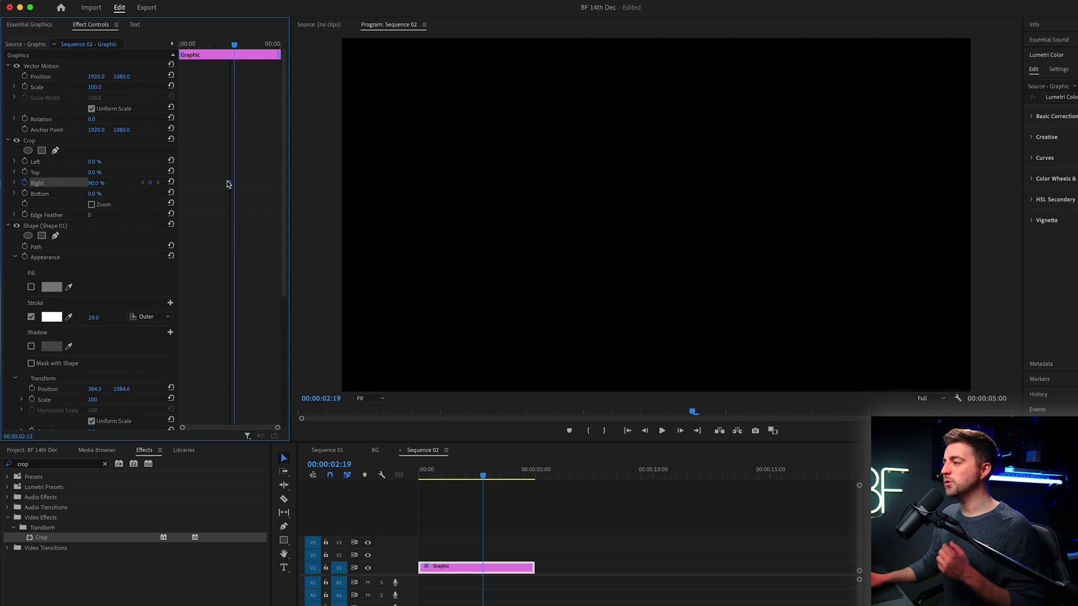
pyautogui.moveTo(197, 53); pyautogui.dragTo(217, 45)
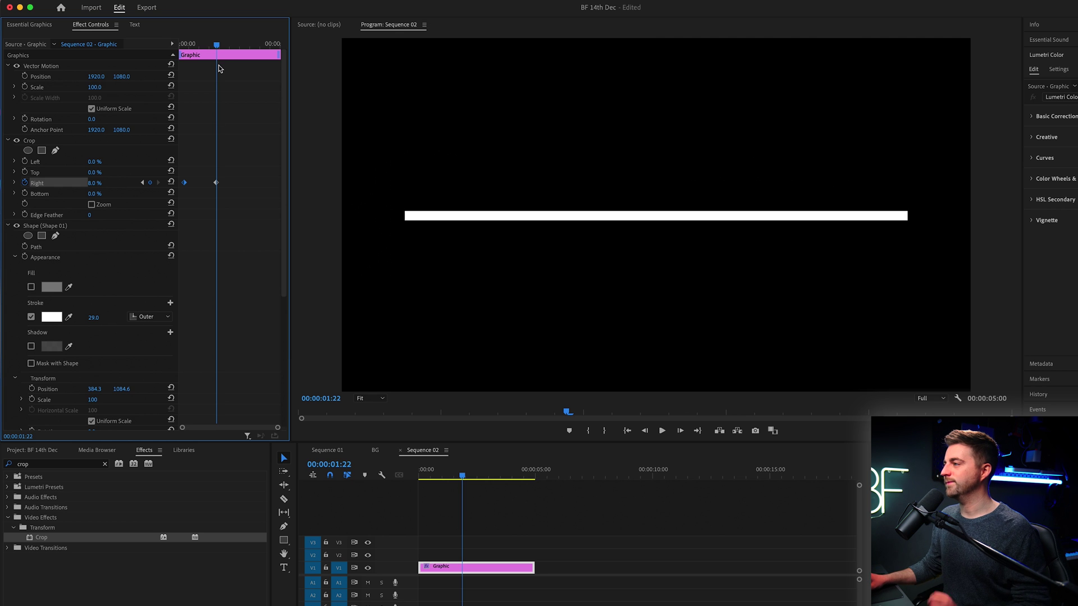
pyautogui.click(181, 45)
pyautogui.press('space')
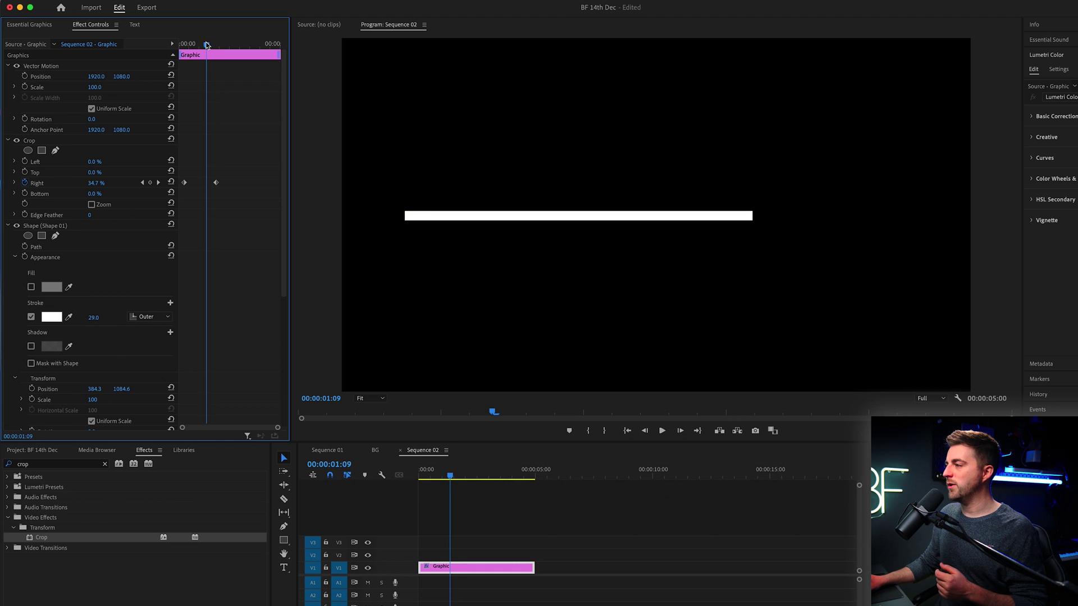
# - Keyframe Crop Left from 0% to 90% so the line retracts rightward, then play it back
pyautogui.moveTo(206, 44); pyautogui.dragTo(201, 45)
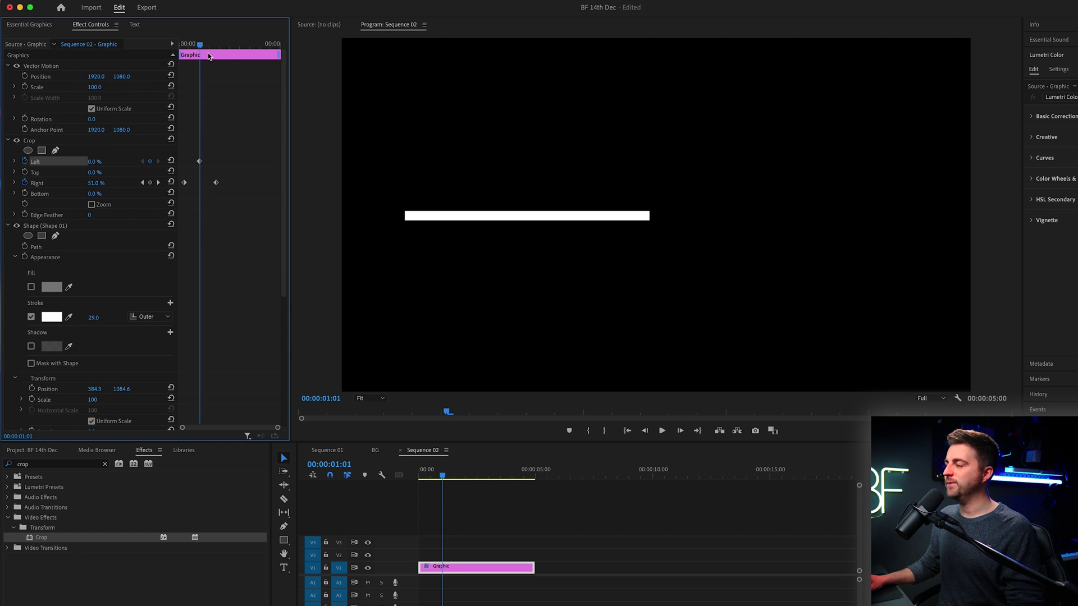
pyautogui.moveTo(203, 45); pyautogui.dragTo(237, 43)
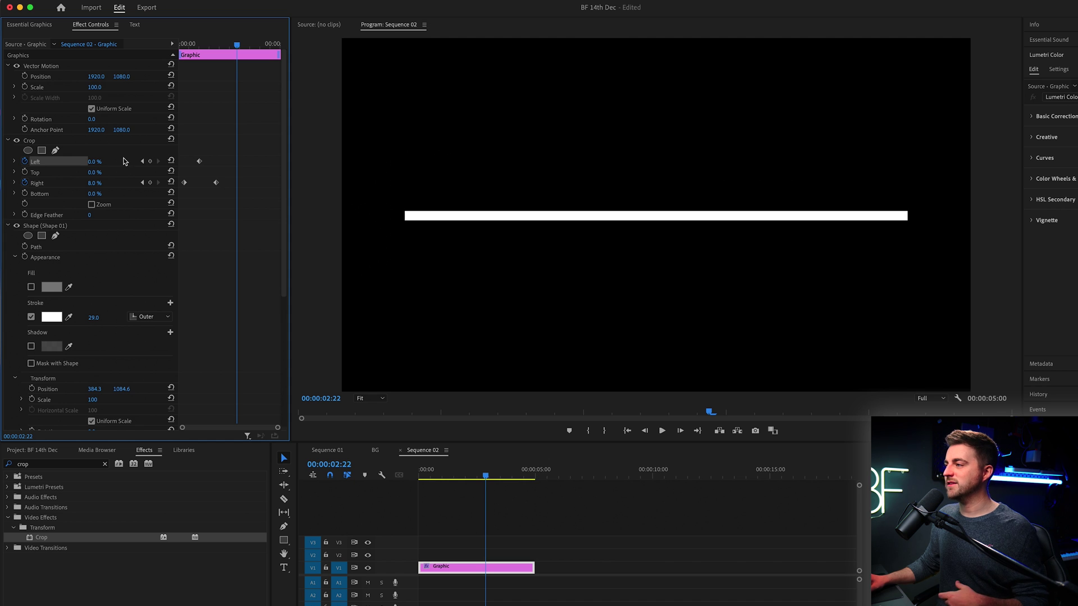
pyautogui.moveTo(96, 162); pyautogui.dragTo(120, 162)
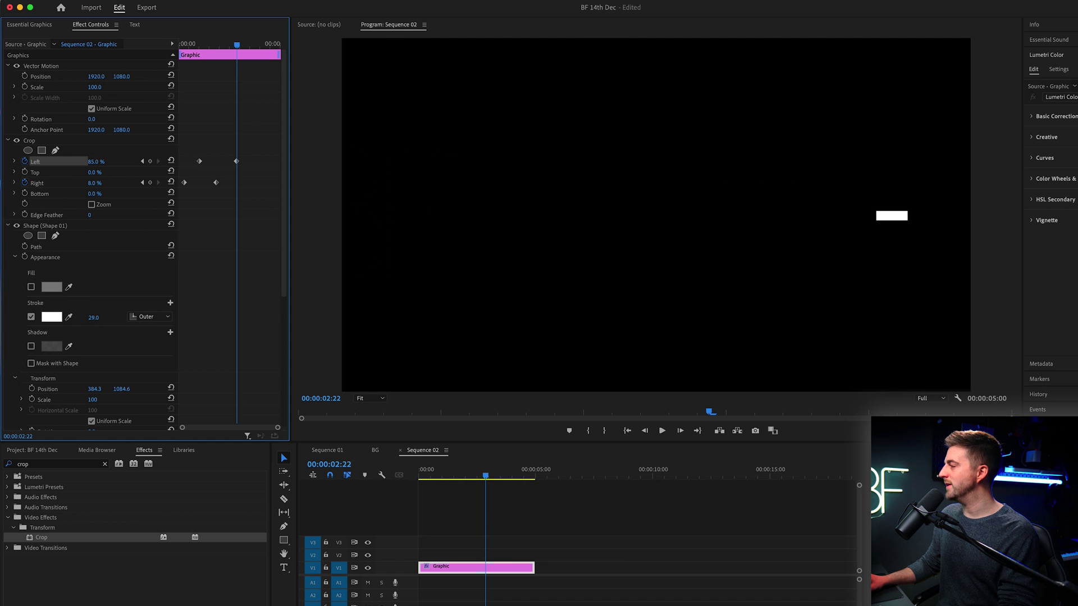
pyautogui.moveTo(229, 45); pyautogui.dragTo(180, 45)
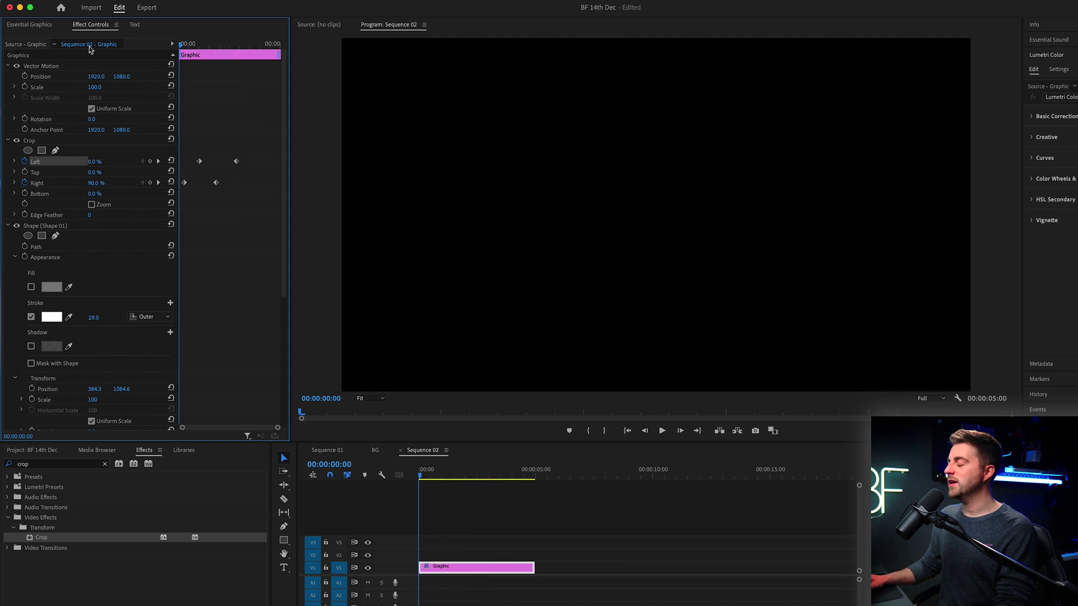
pyautogui.press('space')
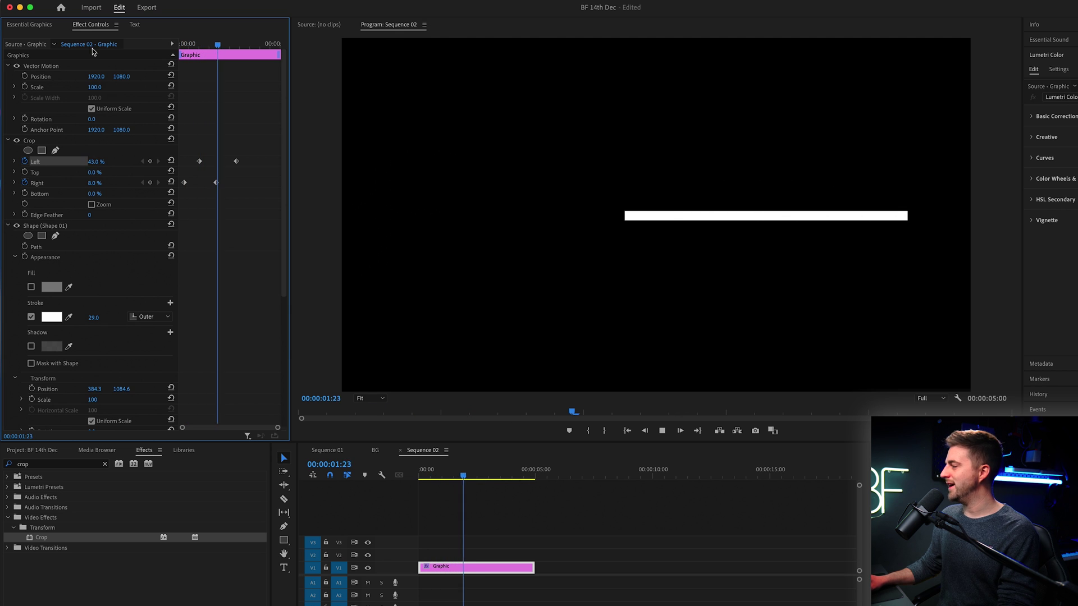
# - Shift the second pair of Left/Right crop keyframes earlier and replay the animation
pyautogui.moveTo(260, 149); pyautogui.dragTo(210, 158)
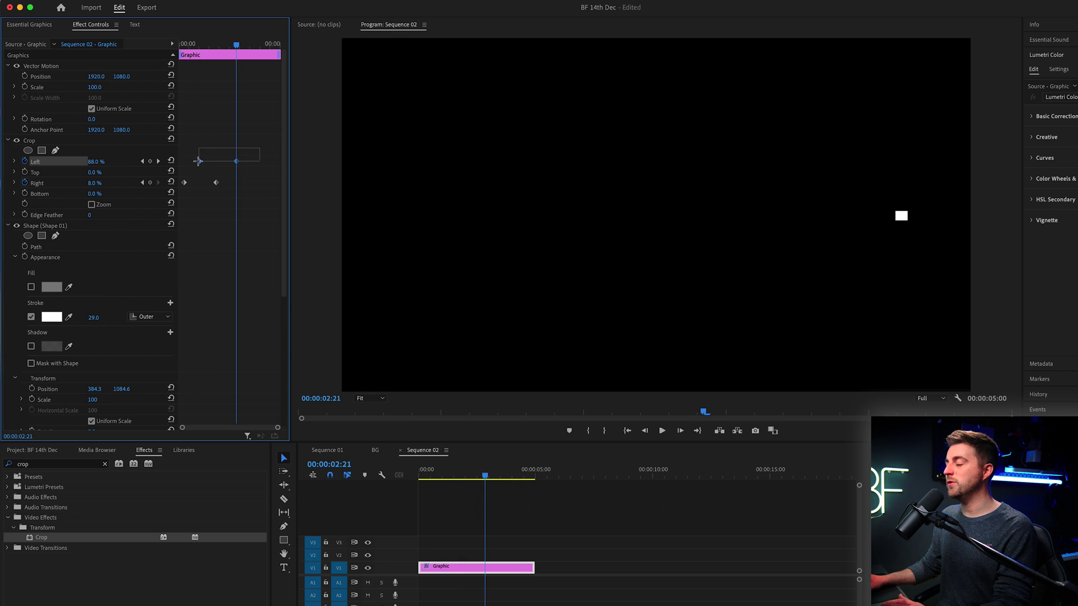
pyautogui.press('Home')
pyautogui.press('space')
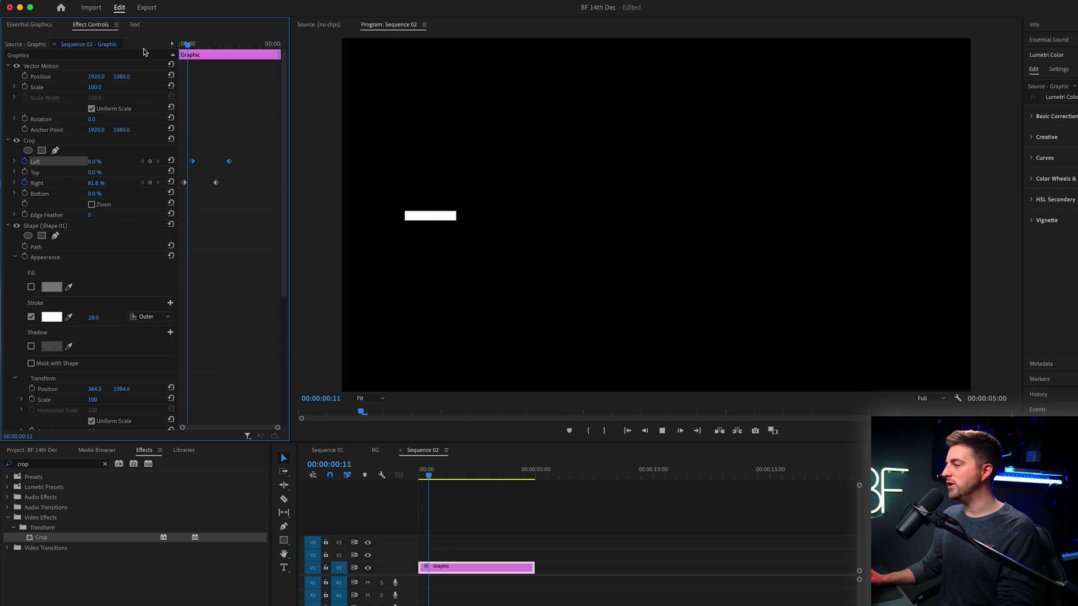
pyautogui.press('space')
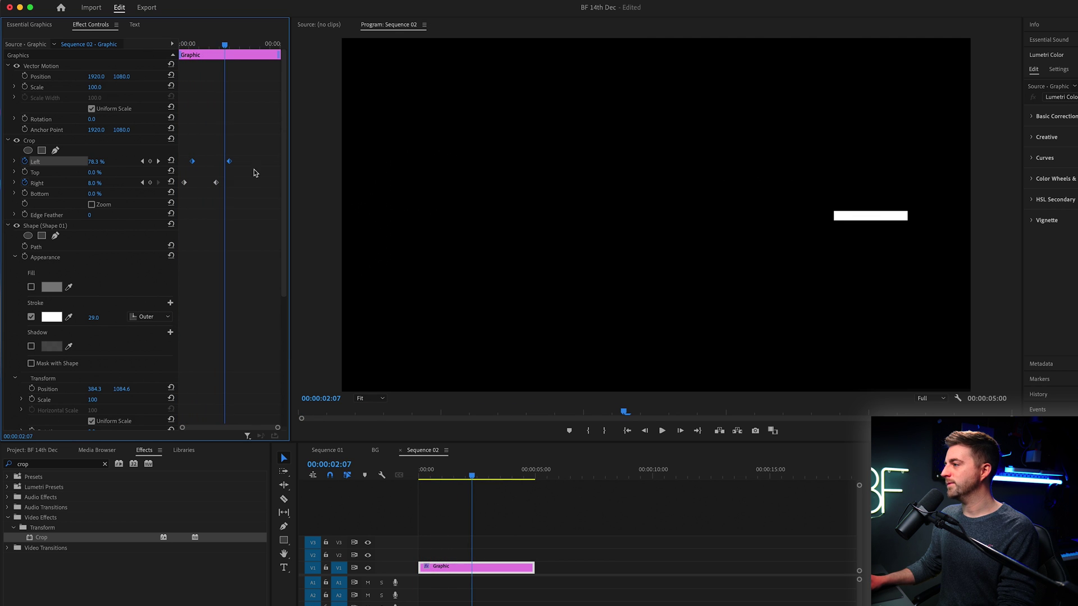
pyautogui.moveTo(214, 184); pyautogui.dragTo(203, 184)
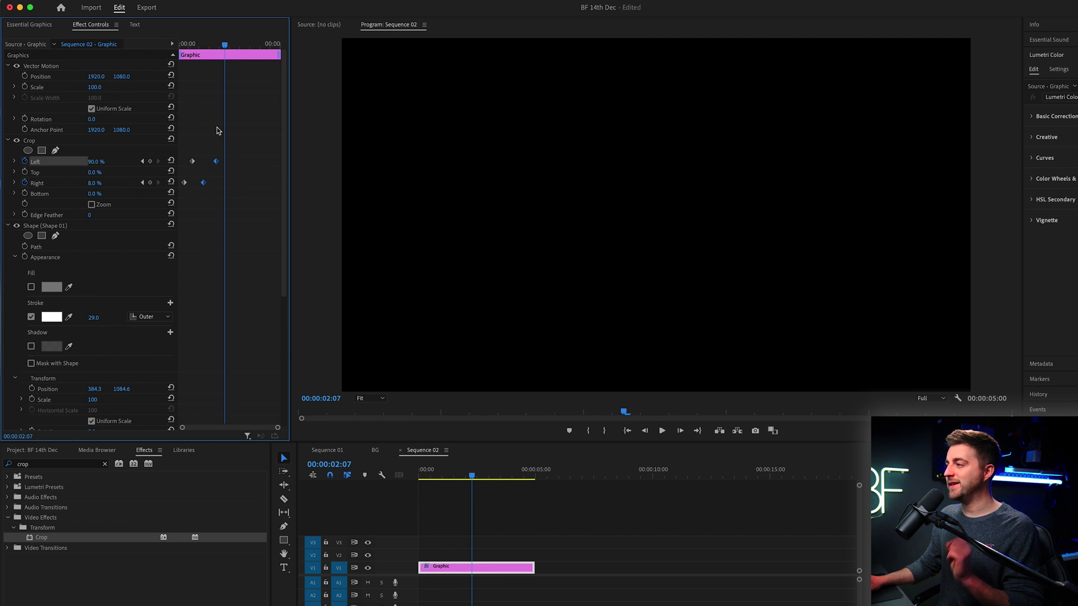
pyautogui.moveTo(189, 43); pyautogui.dragTo(179, 43)
pyautogui.press('space')
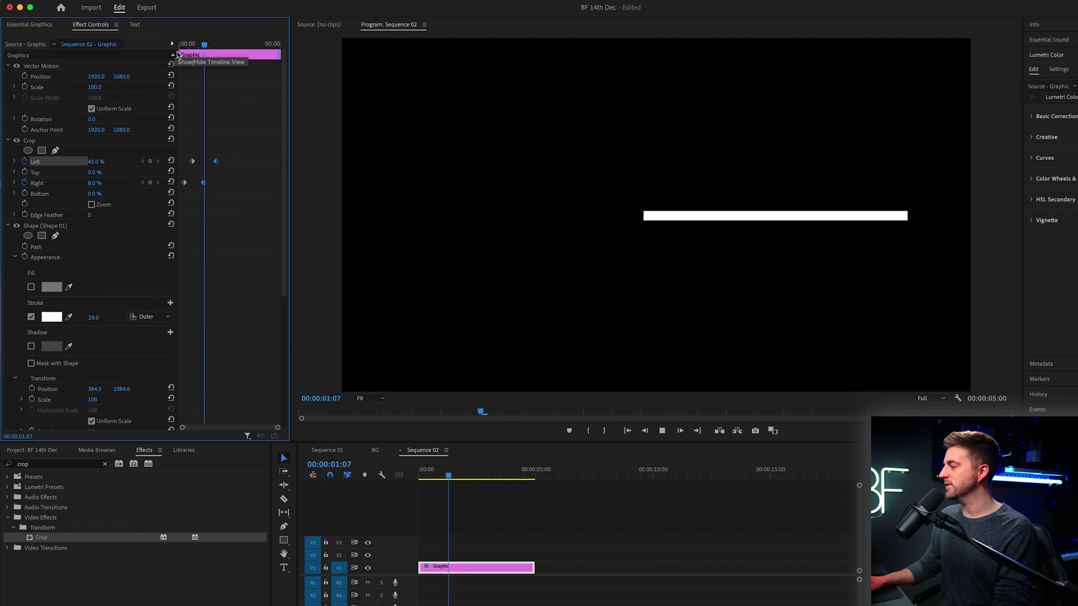
pyautogui.press('space')
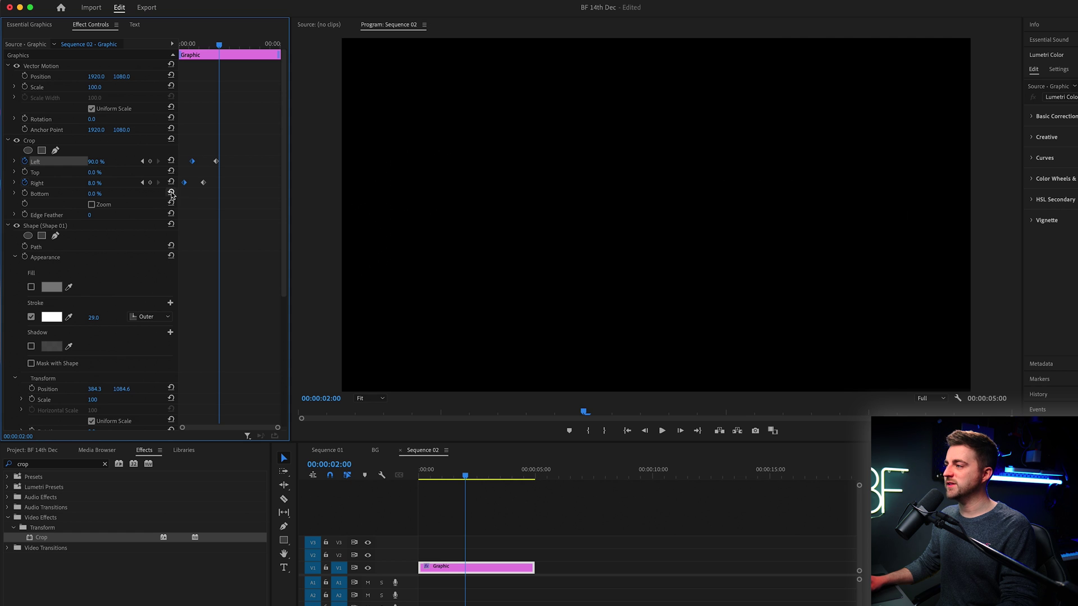
# - Apply easing to the Crop Left keyframe and Ease Out/Ease In to the Crop Right keyframes, then scrub to check
pyautogui.rightClick(192, 162)
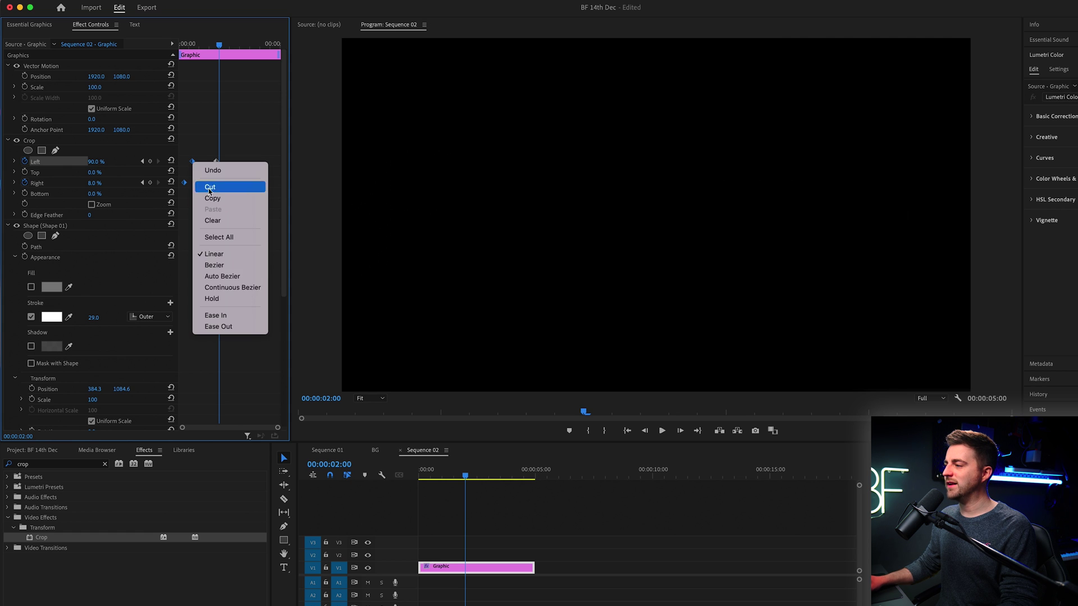
pyautogui.click(224, 326)
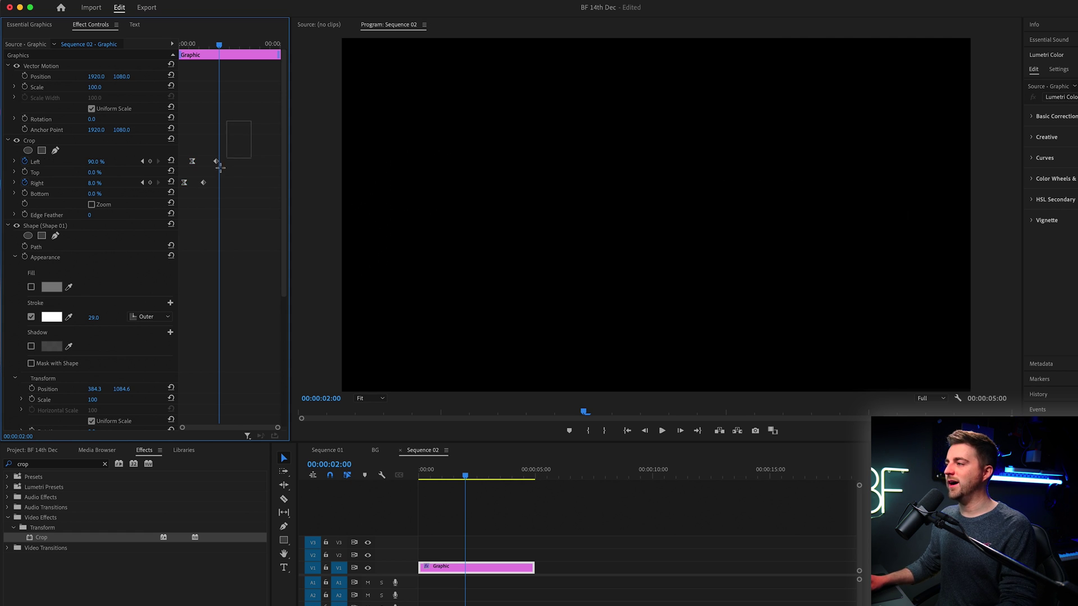
pyautogui.rightClick(203, 183)
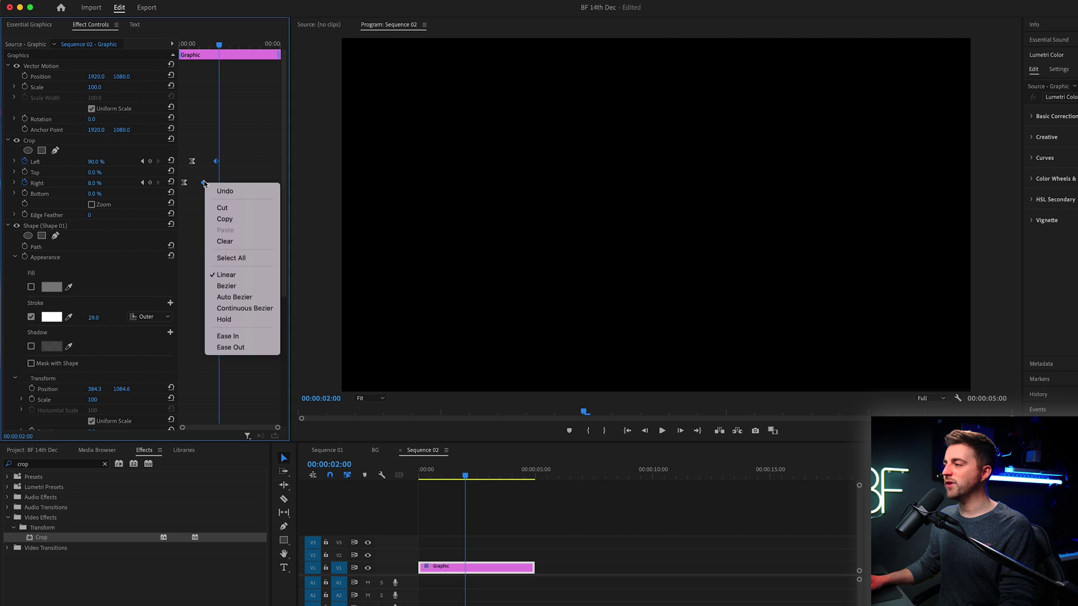
pyautogui.click(230, 347)
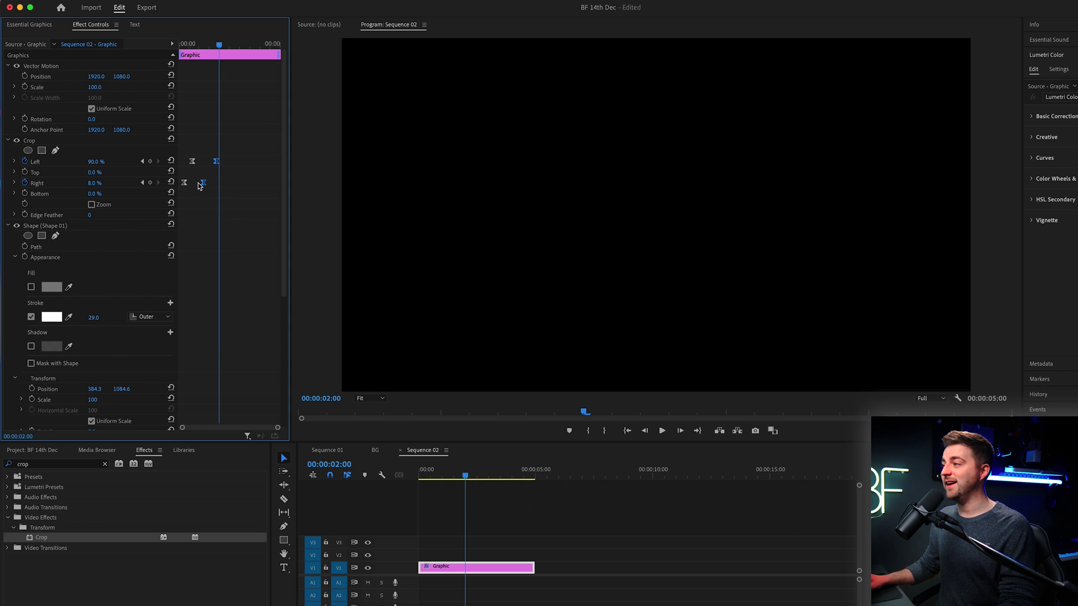
pyautogui.rightClick(202, 184)
pyautogui.click(230, 338)
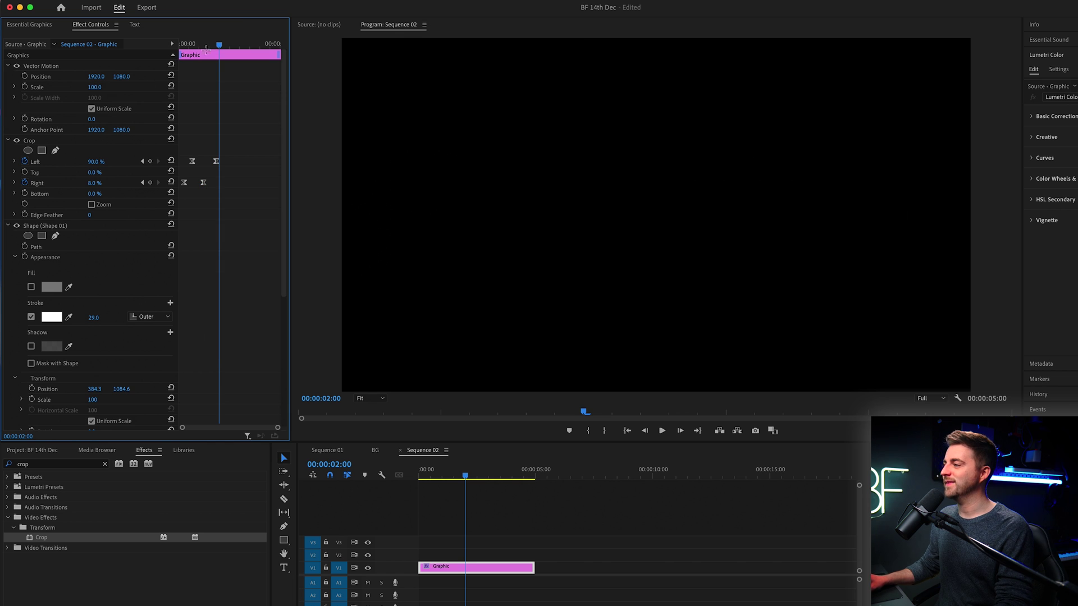
pyautogui.moveTo(206, 51)
pyautogui.mouseDown()
pyautogui.moveTo(189, 50)
pyautogui.moveTo(220, 50)
pyautogui.mouseUp()
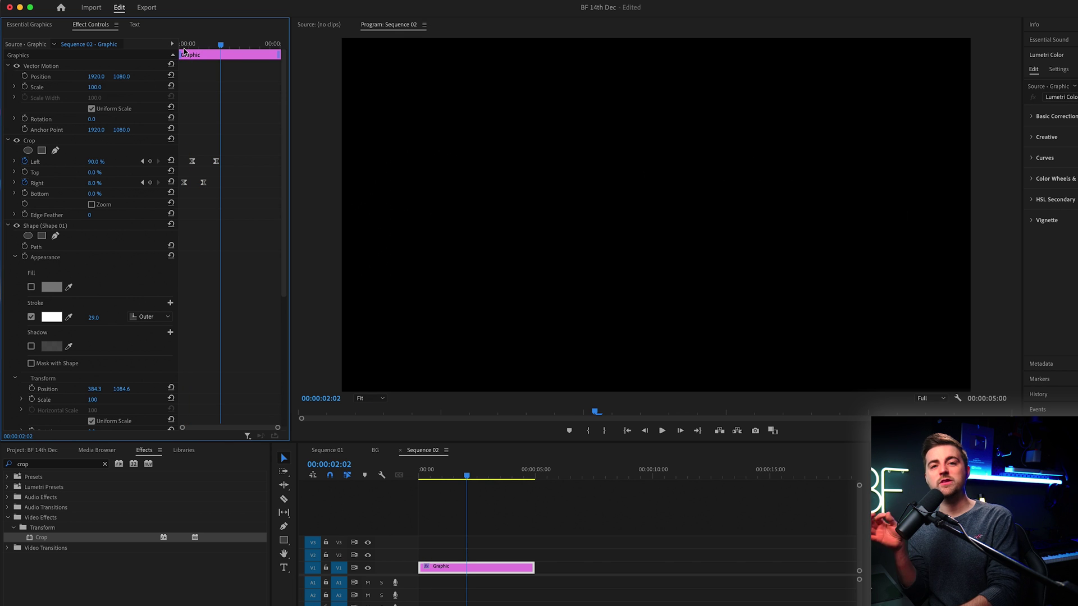
pyautogui.click(186, 45)
pyautogui.press('space')
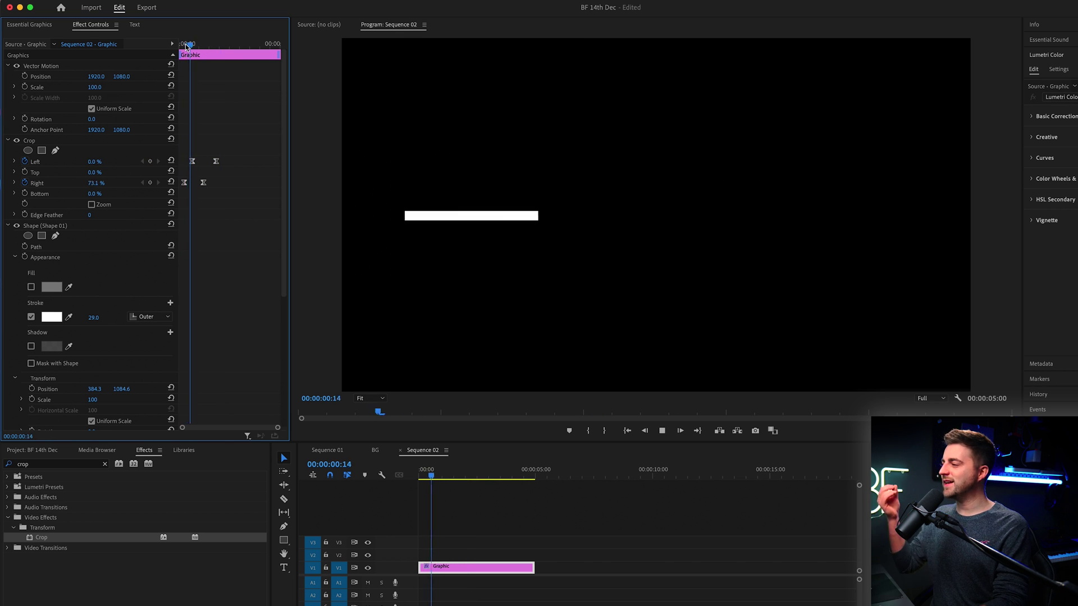